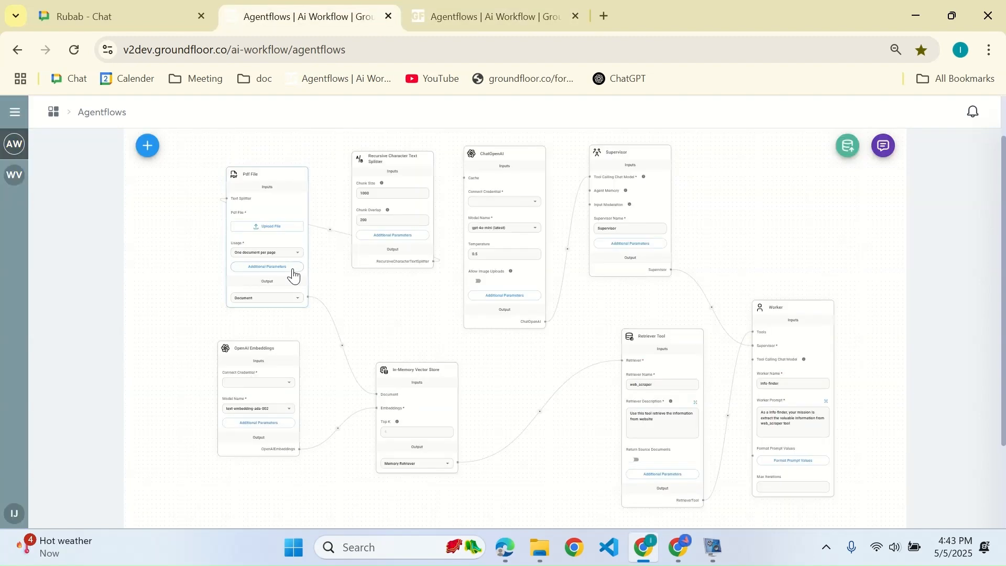
Step: Upload PlosOne_LinkInTweetsbyNPMmaintainers.pdf from the Documents folder to the Pdf File node
{"action": "mouse_move", "coordinate": [293, 274]}
{"action": "scroll", "coordinate": [294, 295], "scroll_direction": "up", "scroll_amount": 2}
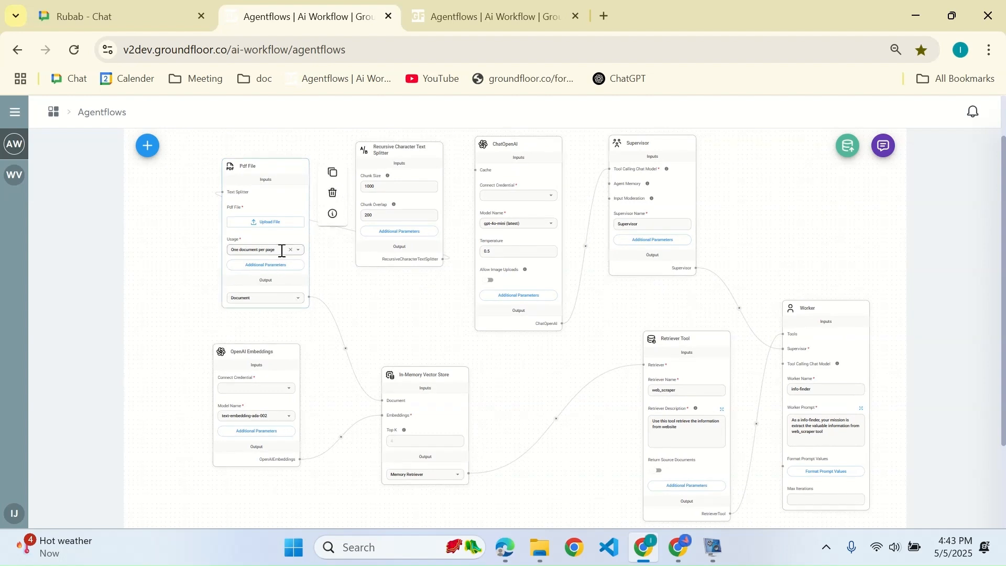
{"action": "left_click", "coordinate": [278, 224]}
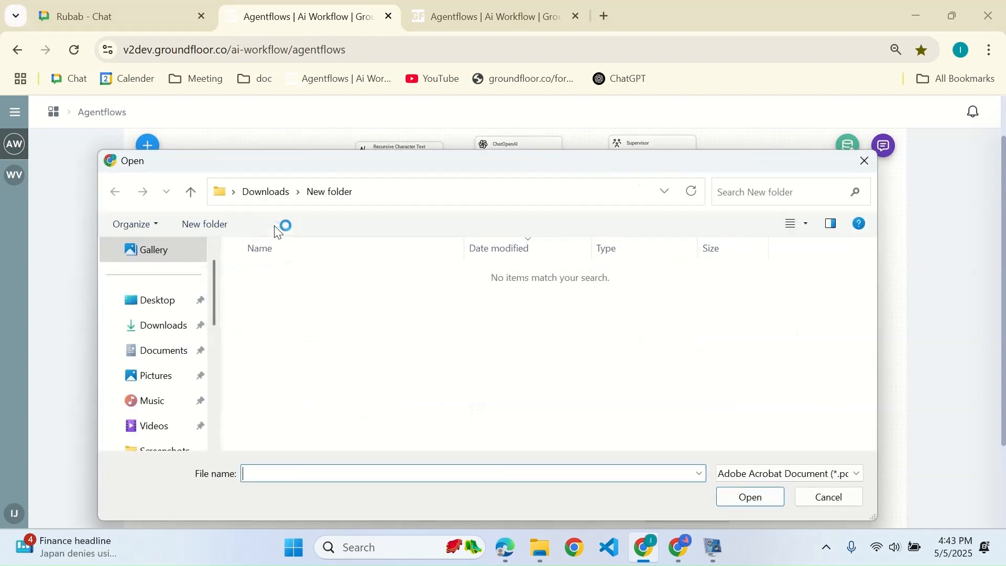
{"action": "left_click", "coordinate": [153, 355]}
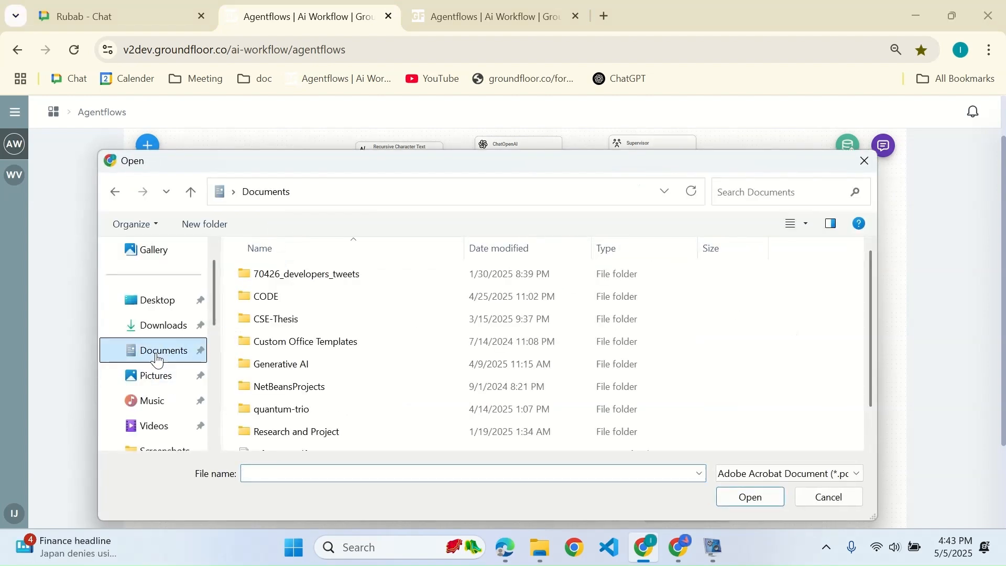
{"action": "scroll", "coordinate": [324, 410], "scroll_direction": "down", "scroll_amount": 1}
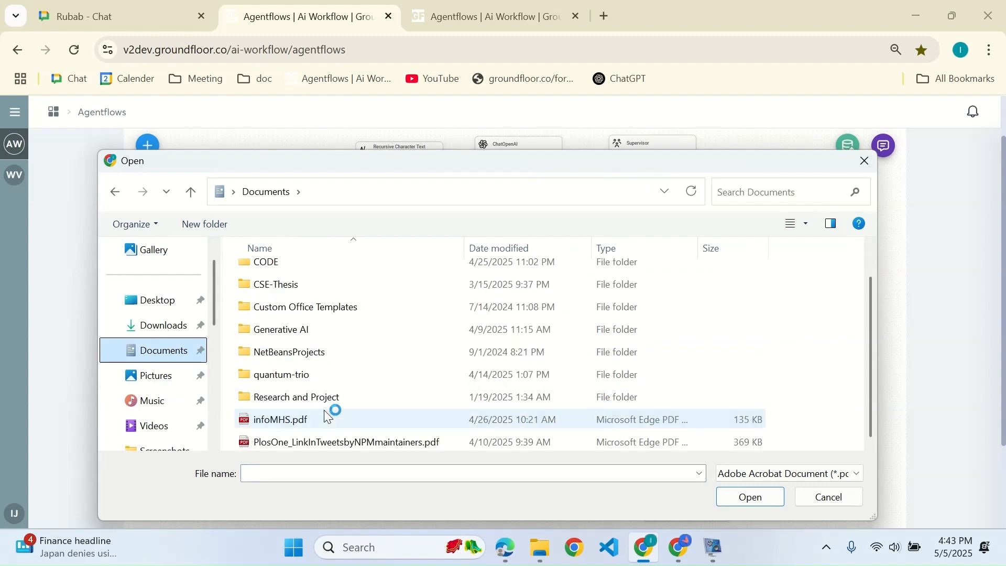
{"action": "left_click", "coordinate": [340, 441]}
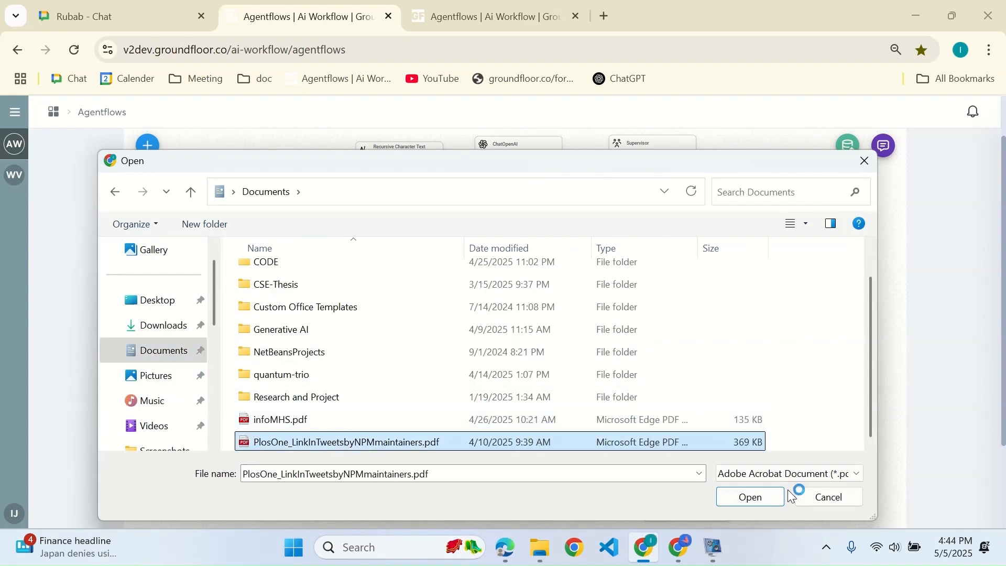
{"action": "left_click", "coordinate": [769, 495]}
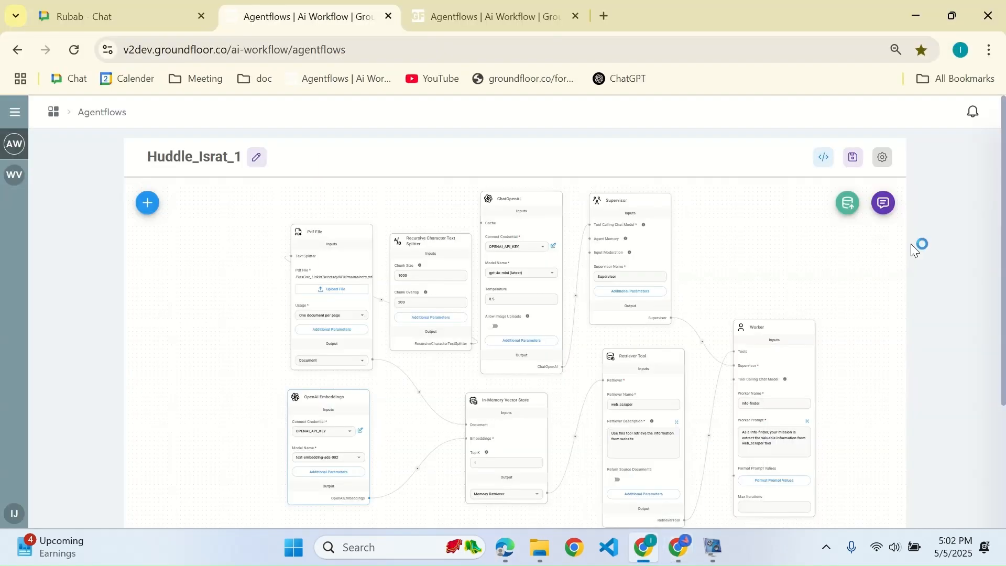
Step: Open the agent's chat and ask "what is npm?"
{"action": "left_click", "coordinate": [884, 204]}
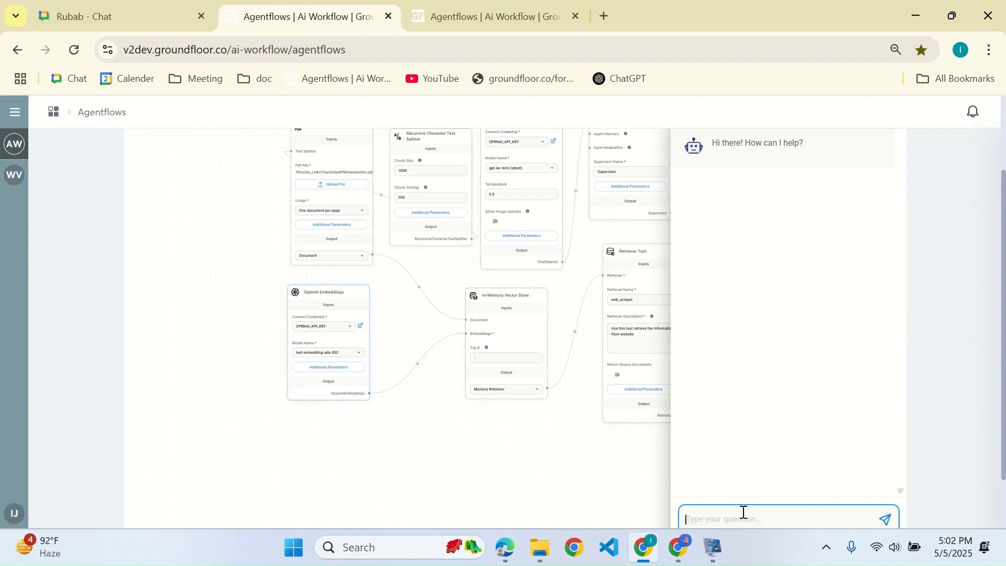
{"action": "type", "text": "what is npm?"}
{"action": "key", "text": "Return"}
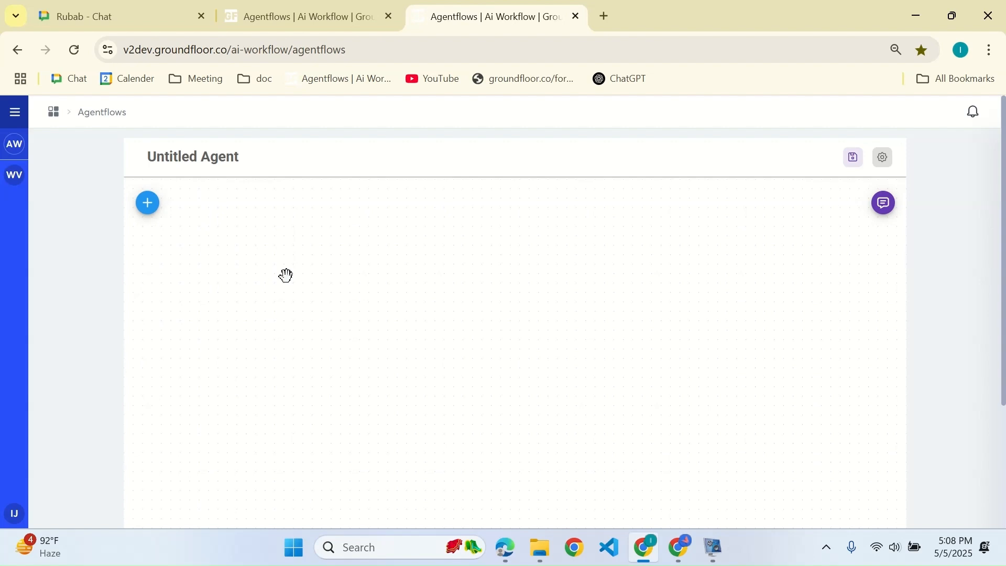
Step: Search the nodes for "pdf F", add a Pdf File node to the Untitled Agent canvas and place it in the upper-left area
{"action": "left_click", "coordinate": [146, 209]}
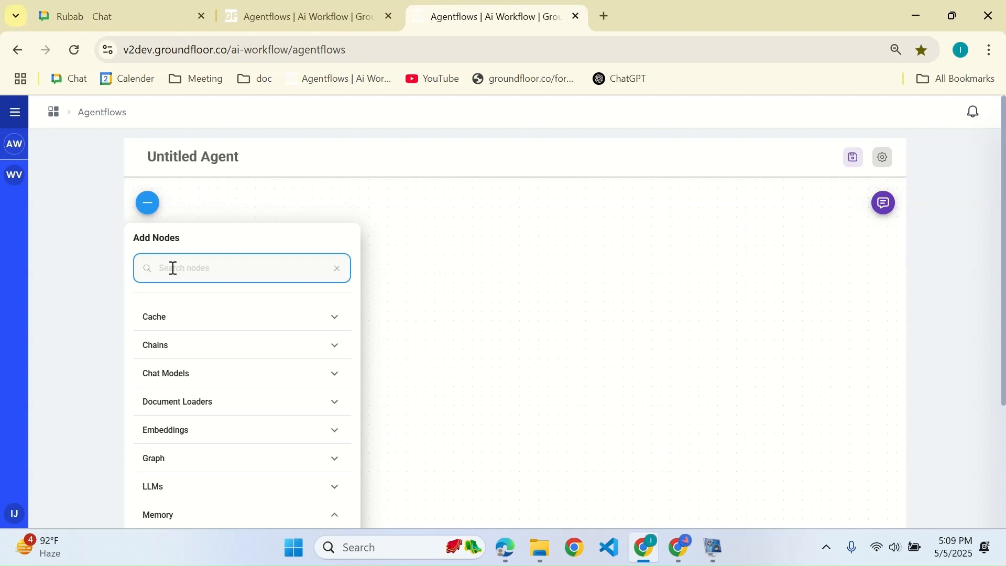
{"action": "type", "text": "pdfF"}
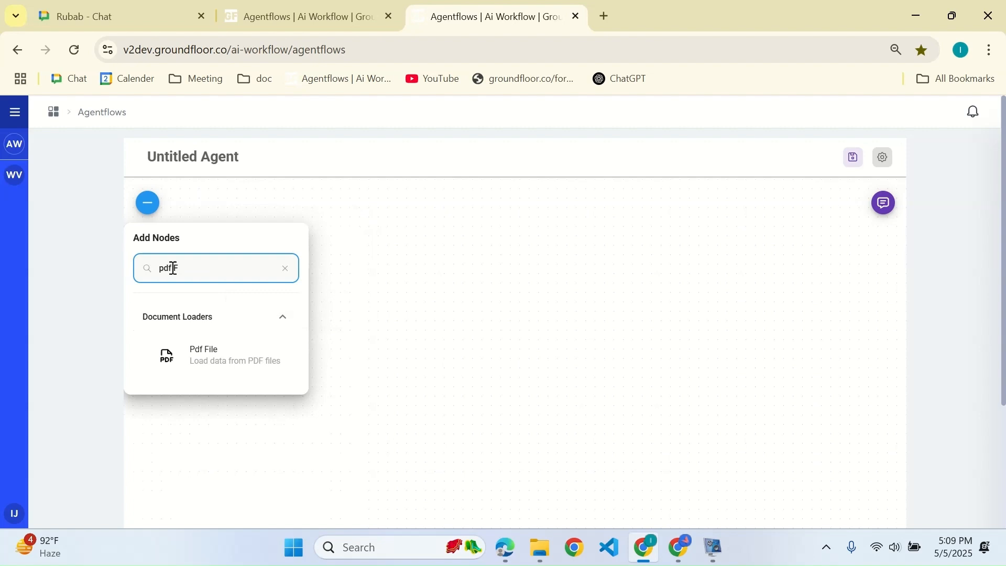
{"action": "left_click", "coordinate": [174, 268]}
{"action": "left_click", "coordinate": [196, 372]}
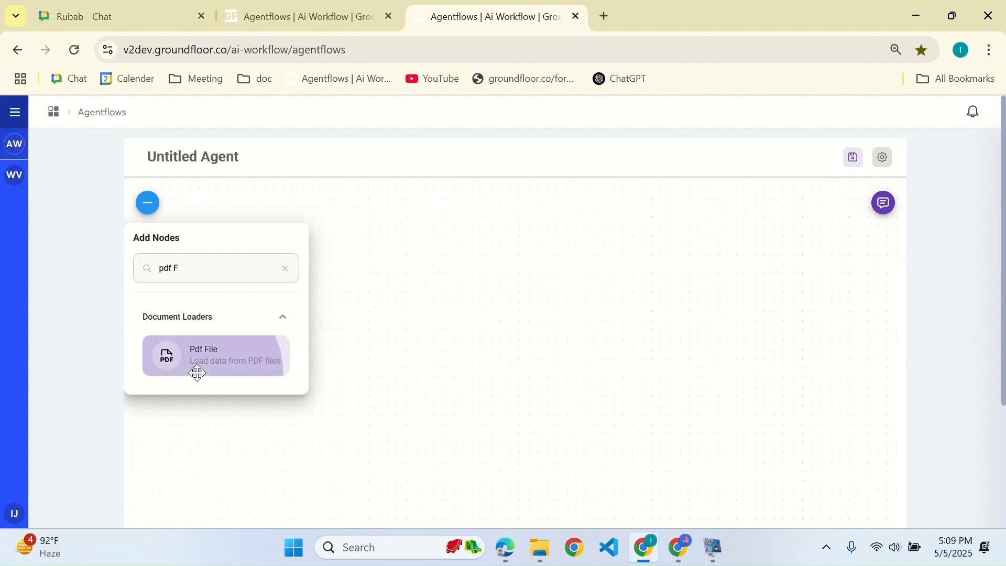
{"action": "left_click_drag", "start_coordinate": [209, 351], "coordinate": [410, 290]}
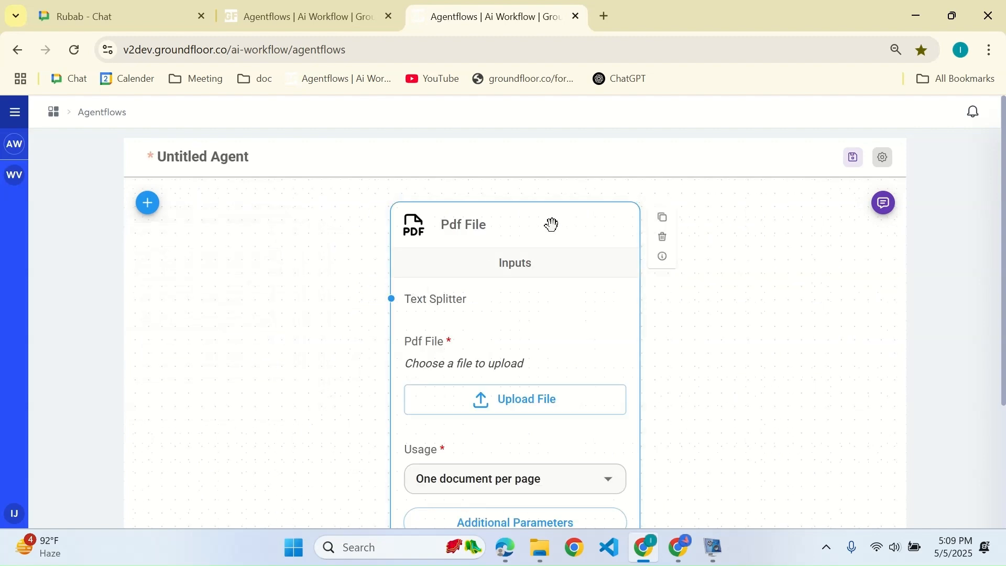
{"action": "left_click_drag", "start_coordinate": [550, 224], "coordinate": [389, 212]}
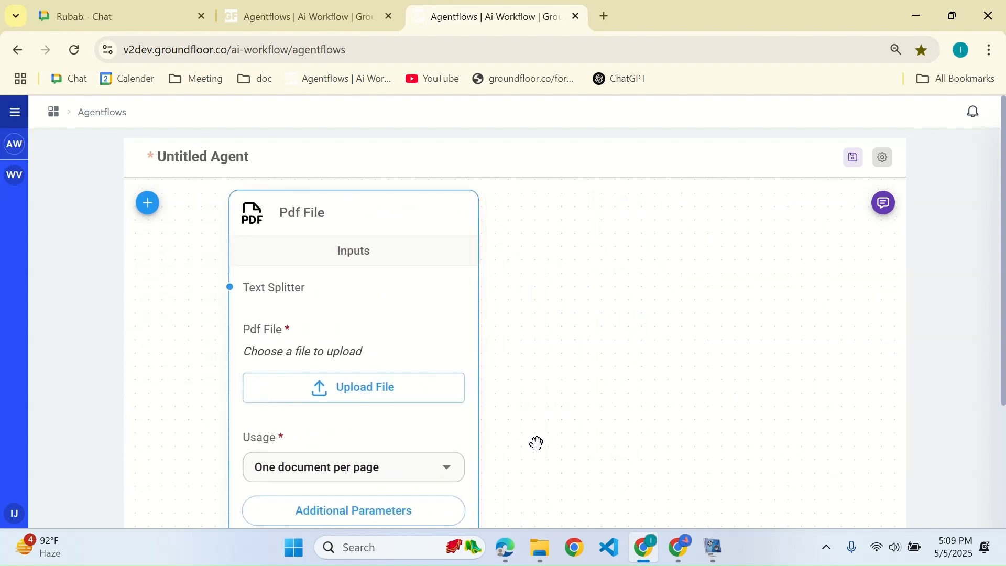
{"action": "scroll", "coordinate": [537, 443], "scroll_direction": "down", "scroll_amount": 1}
{"action": "scroll", "coordinate": [537, 443], "scroll_direction": "down", "scroll_amount": 3}
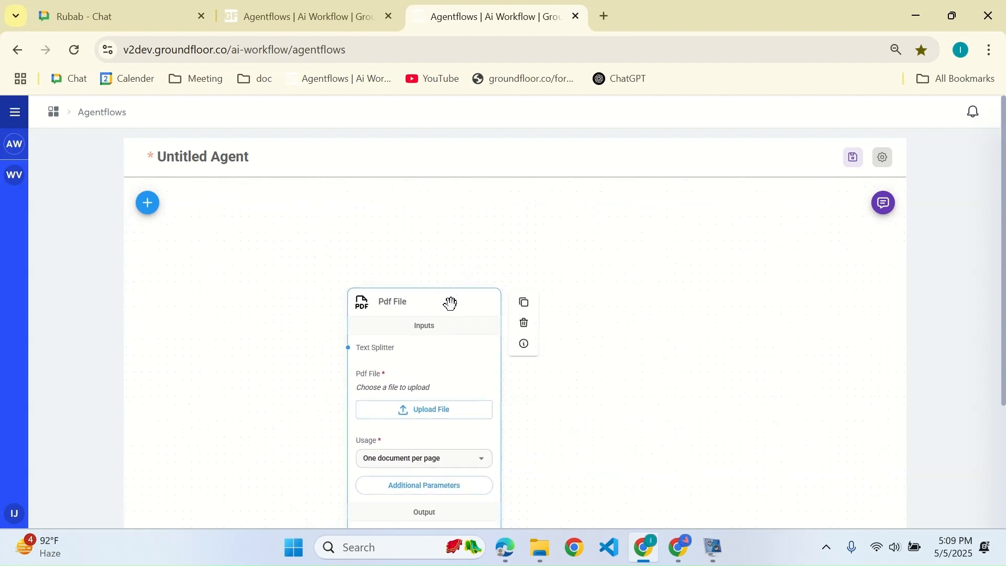
{"action": "left_click_drag", "start_coordinate": [449, 300], "coordinate": [340, 218]}
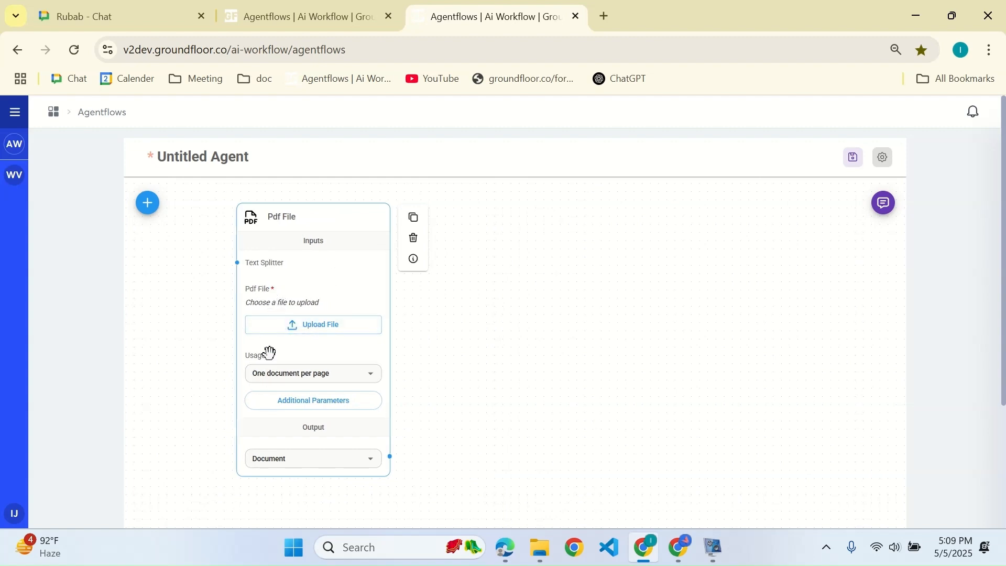
Step: Upload PlosOne_LinkInTweetsbyNPMmaintainers.pdf to the Pdf File node and set its usage to One document per page
{"action": "left_click", "coordinate": [314, 325]}
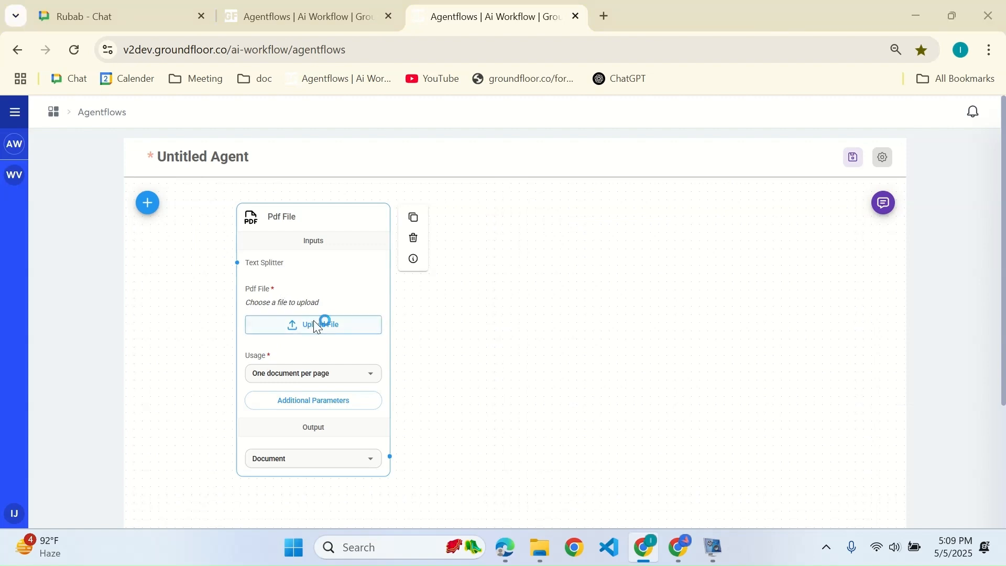
{"action": "scroll", "coordinate": [360, 335], "scroll_direction": "down", "scroll_amount": 1}
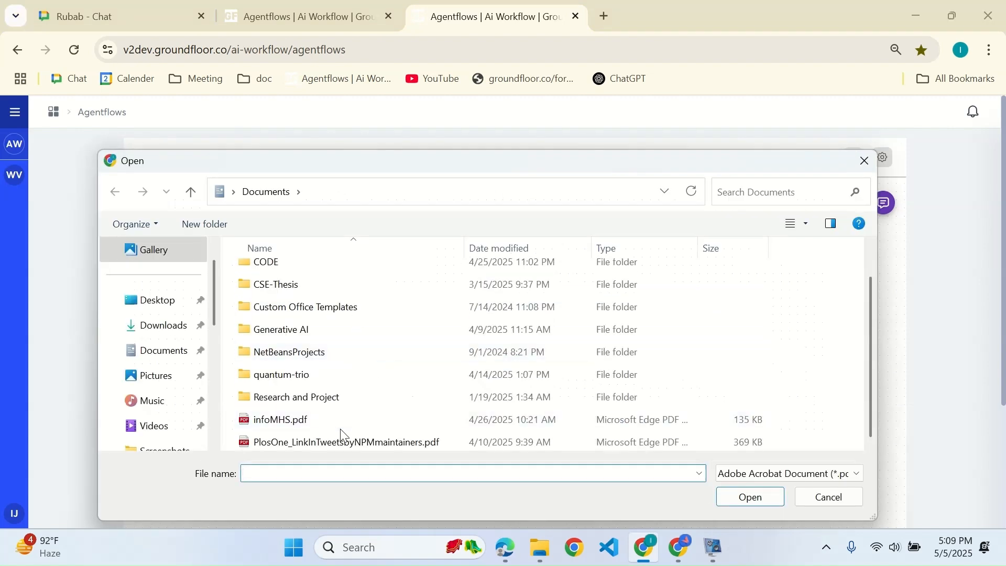
{"action": "left_click", "coordinate": [342, 442]}
{"action": "left_click", "coordinate": [735, 494]}
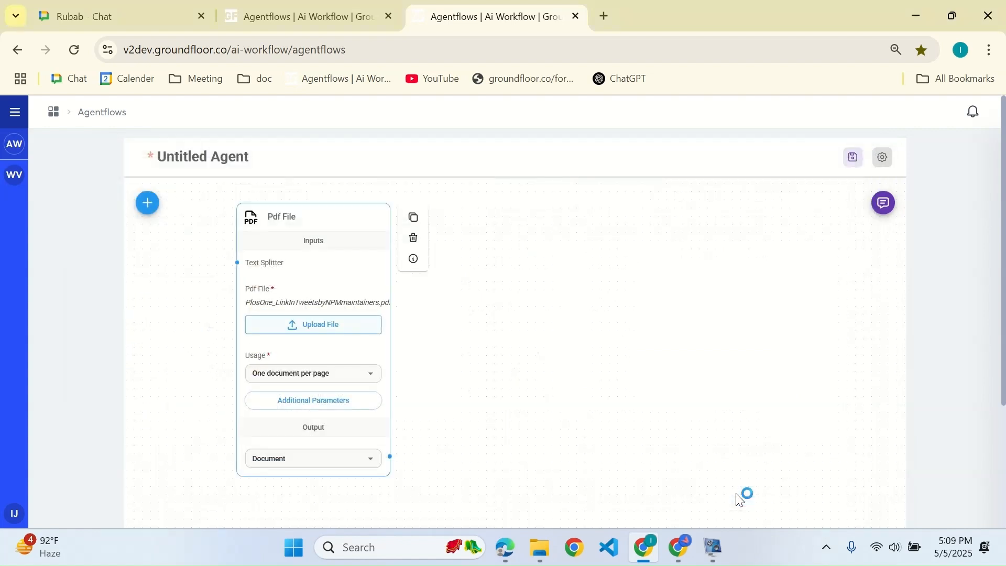
{"action": "left_click", "coordinate": [369, 384]}
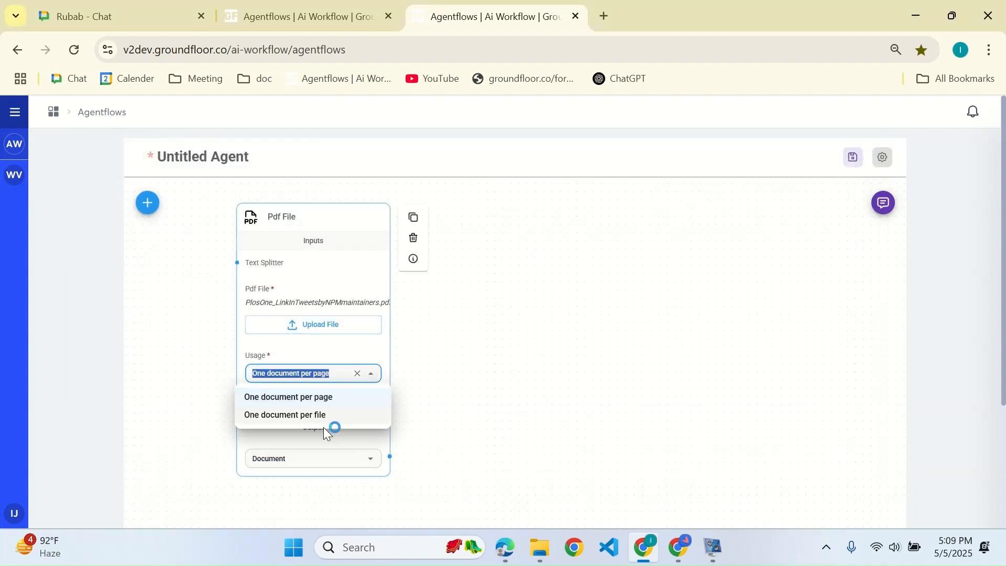
{"action": "left_click", "coordinate": [337, 405]}
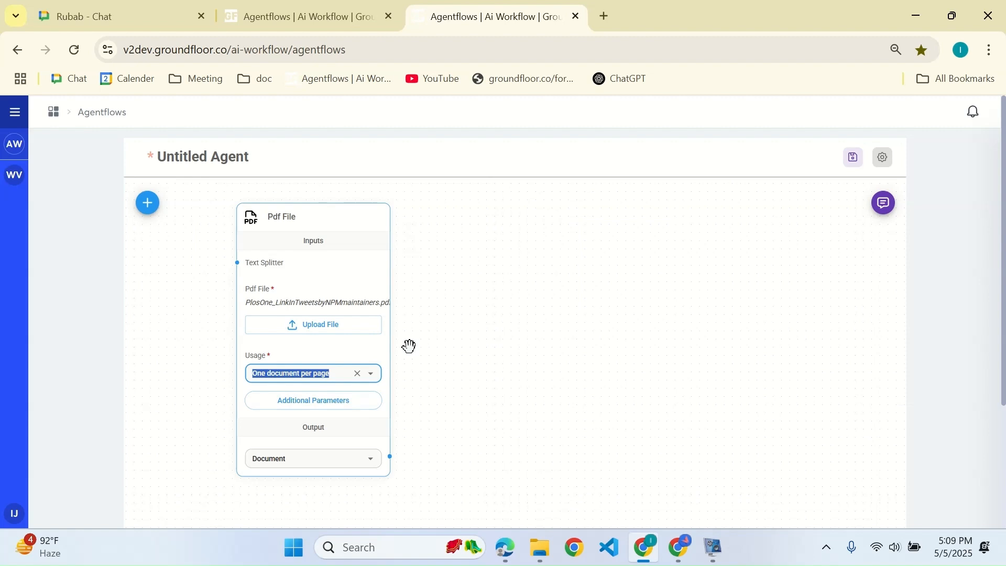
Step: Add a Recursive Character Text Splitter node beside the Pdf File node and connect its output to the Pdf File's Text Splitter input
{"action": "left_click", "coordinate": [151, 214]}
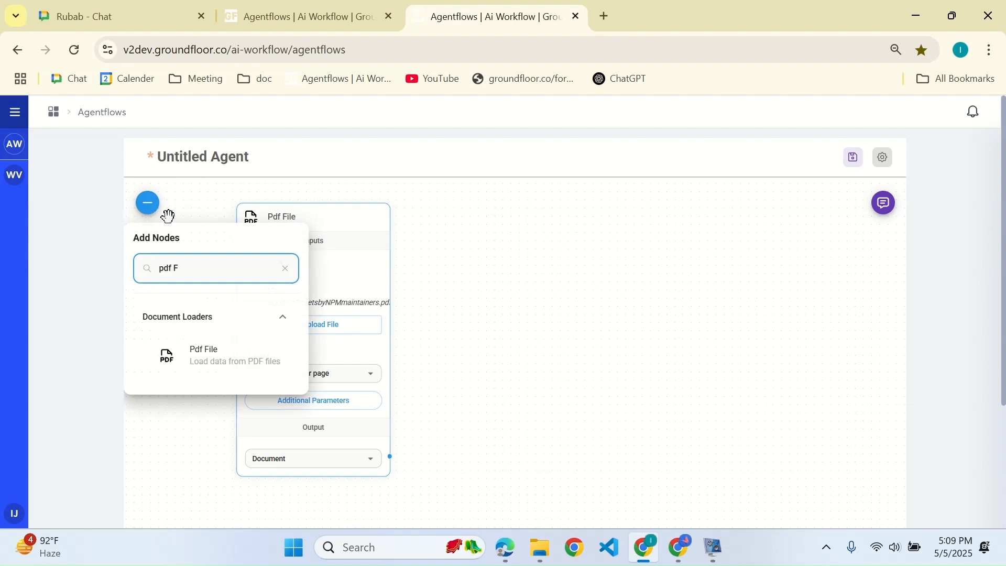
{"action": "left_click_drag", "start_coordinate": [189, 271], "coordinate": [150, 269]}
{"action": "type", "text": "recursive"}
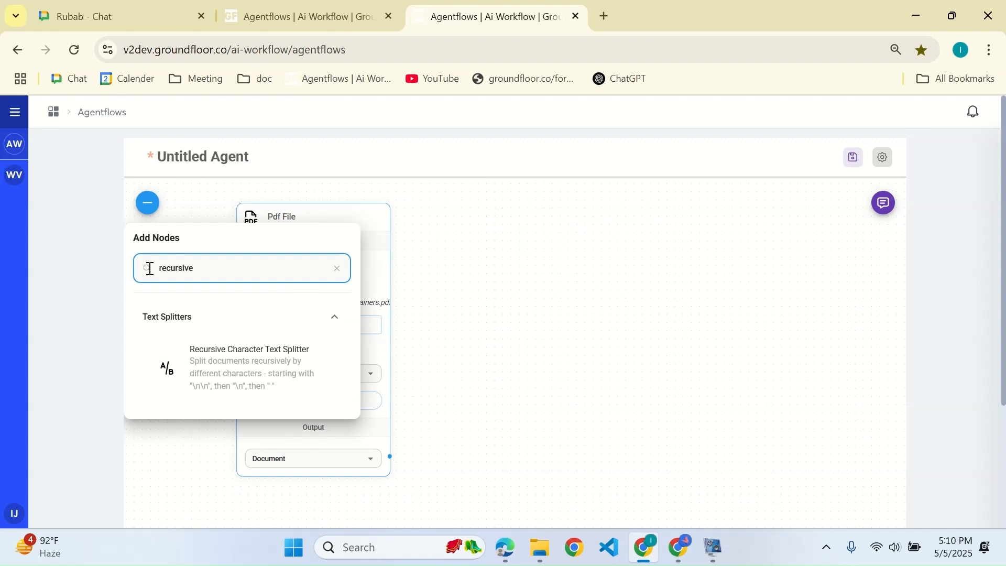
{"action": "left_click_drag", "start_coordinate": [228, 362], "coordinate": [527, 272]}
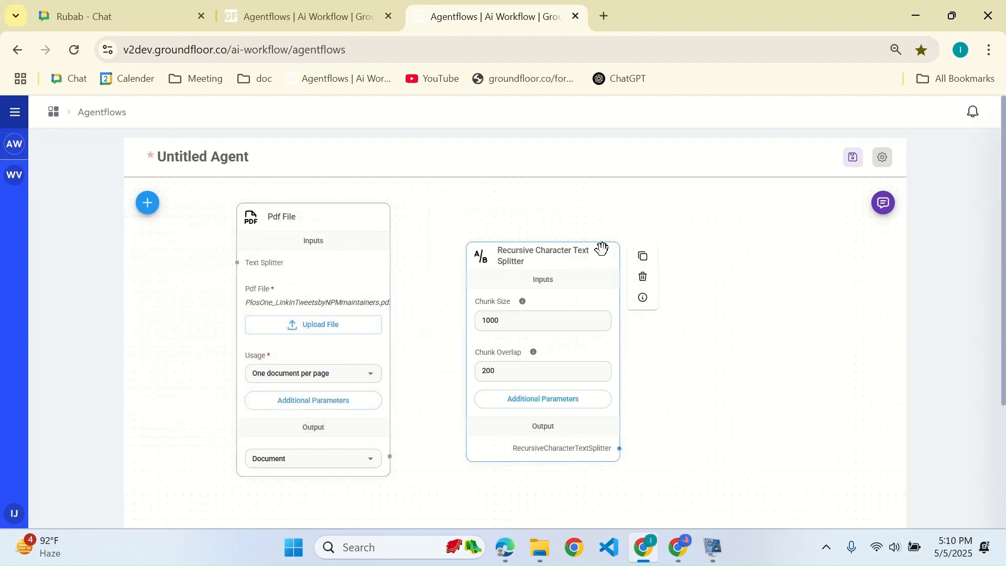
{"action": "left_click_drag", "start_coordinate": [602, 249], "coordinate": [564, 209]}
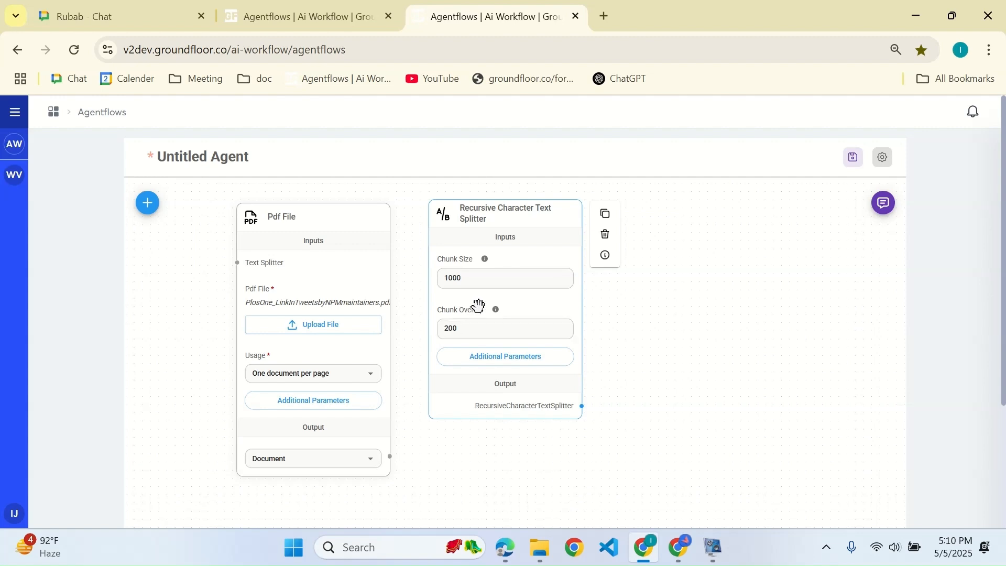
{"action": "scroll", "coordinate": [351, 256], "scroll_direction": "down", "scroll_amount": 3}
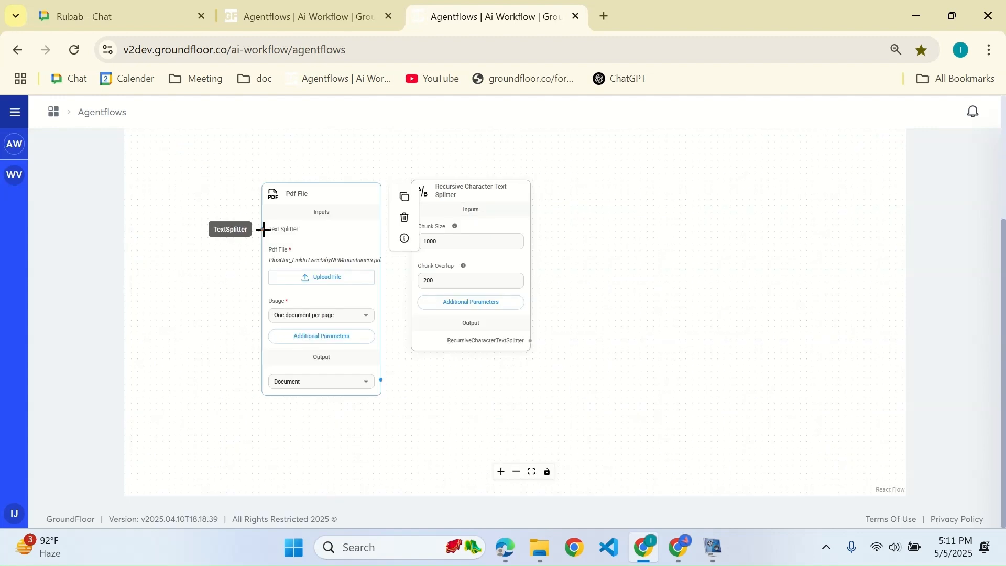
{"action": "mouse_move", "coordinate": [262, 229]}
{"action": "left_mouse_down"}
{"action": "mouse_move", "coordinate": [296, 298]}
{"action": "mouse_move", "coordinate": [395, 351]}
{"action": "mouse_move", "coordinate": [505, 321]}
{"action": "mouse_move", "coordinate": [529, 341]}
{"action": "left_mouse_up"}
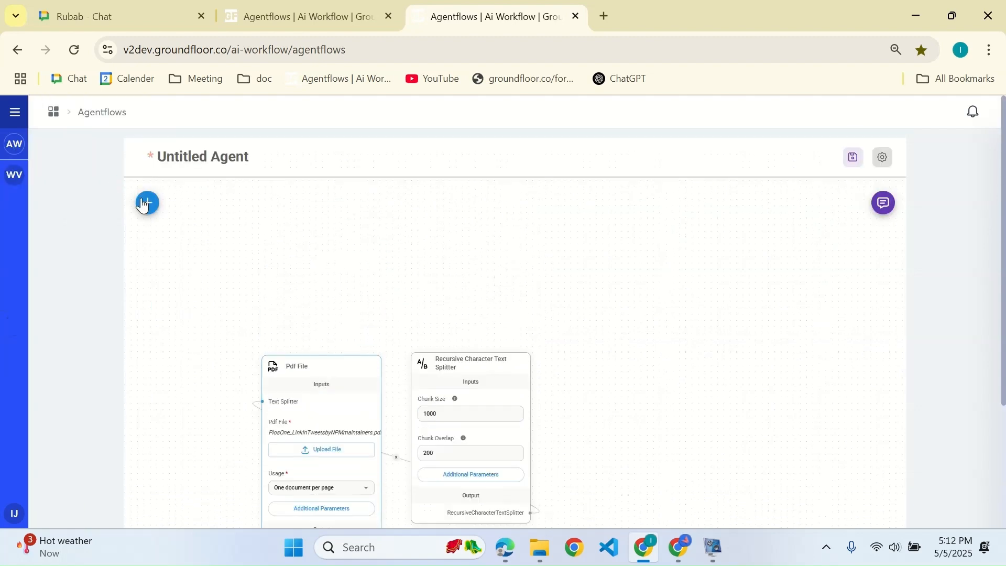
Step: Search the nodes for "Super" and add a Supervisor node to the right of the text splitter
{"action": "left_click", "coordinate": [142, 204]}
{"action": "left_click_drag", "start_coordinate": [199, 275], "coordinate": [150, 268]}
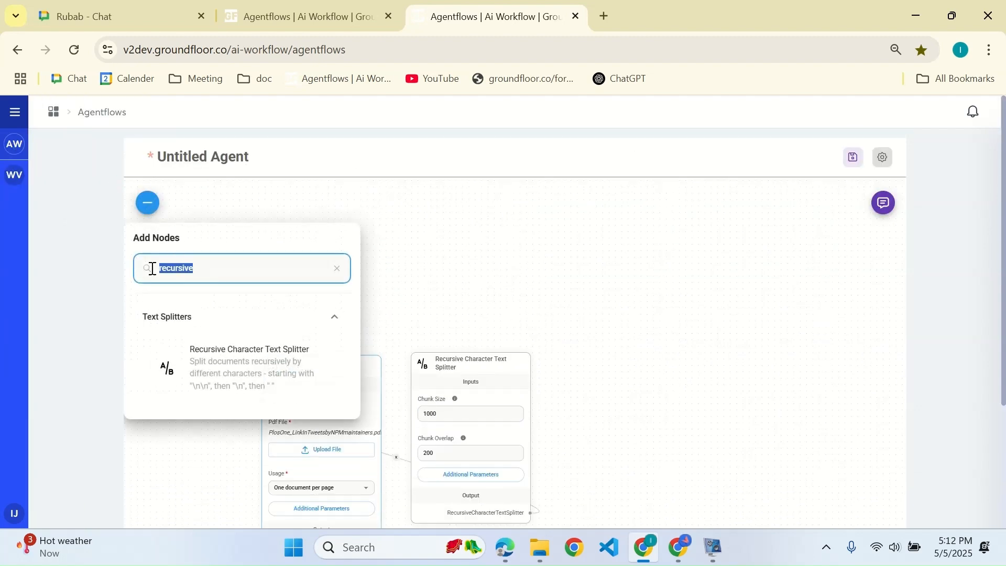
{"action": "type", "text": "Super"}
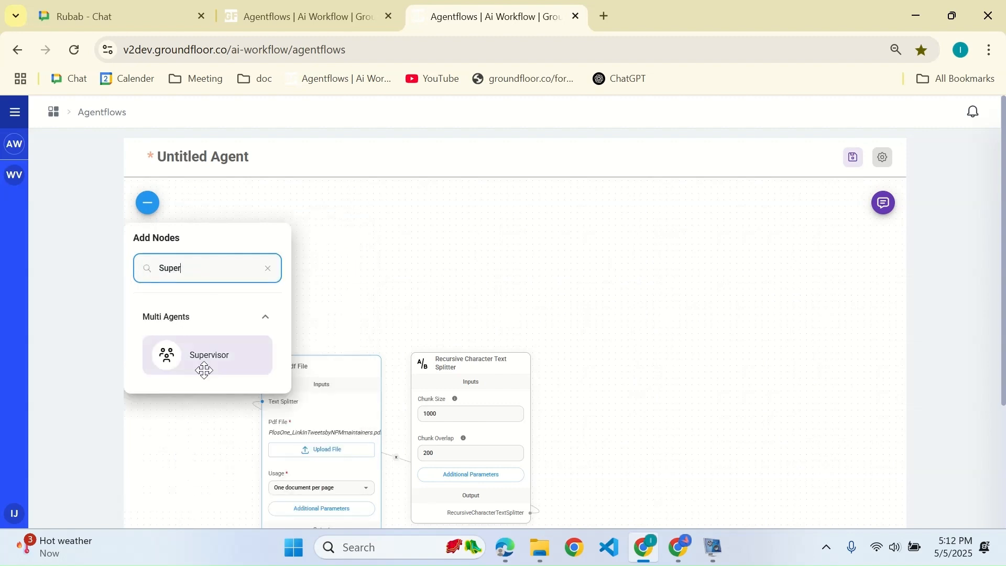
{"action": "left_click_drag", "start_coordinate": [203, 366], "coordinate": [666, 304]}
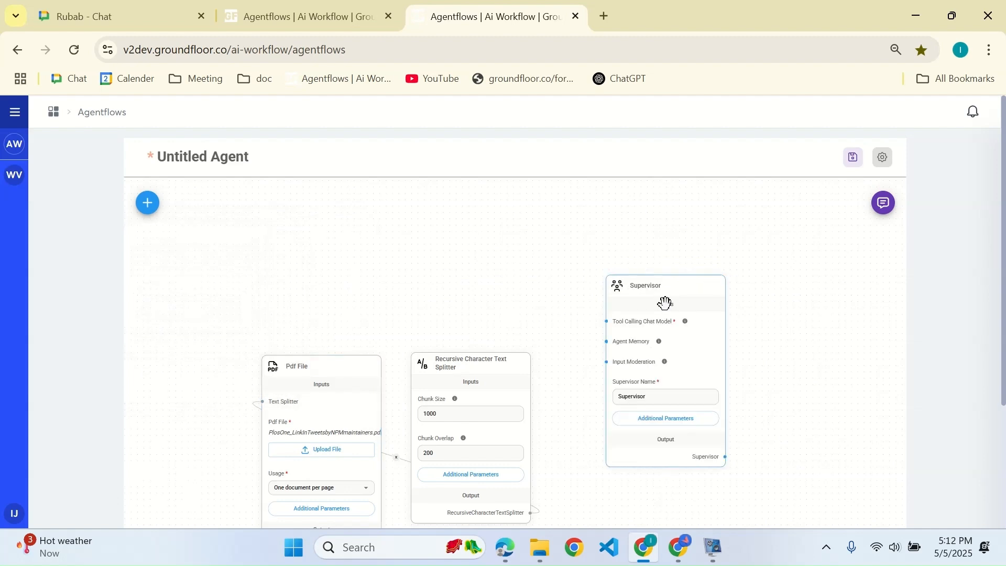
Step: Search the nodes for "Worker" and add a Worker node to the right of the Supervisor
{"action": "left_click", "coordinate": [148, 204]}
{"action": "left_click_drag", "start_coordinate": [193, 271], "coordinate": [152, 269]}
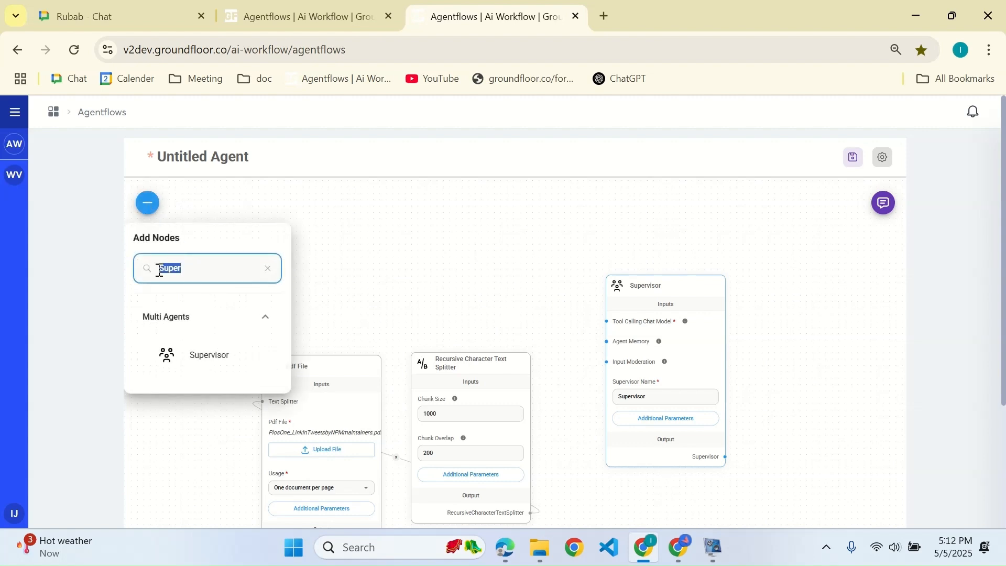
{"action": "type", "text": "W"}
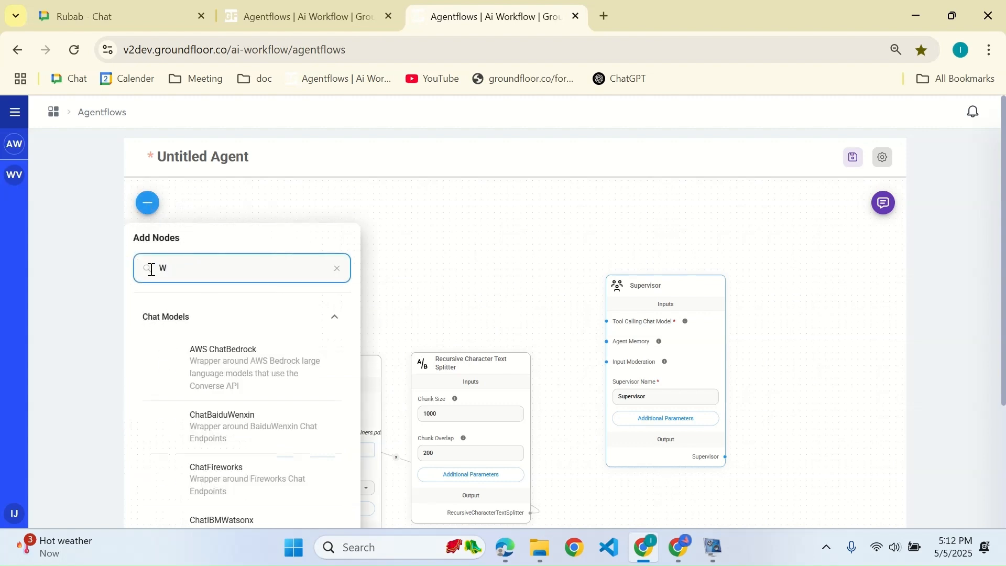
{"action": "type", "text": "orker"}
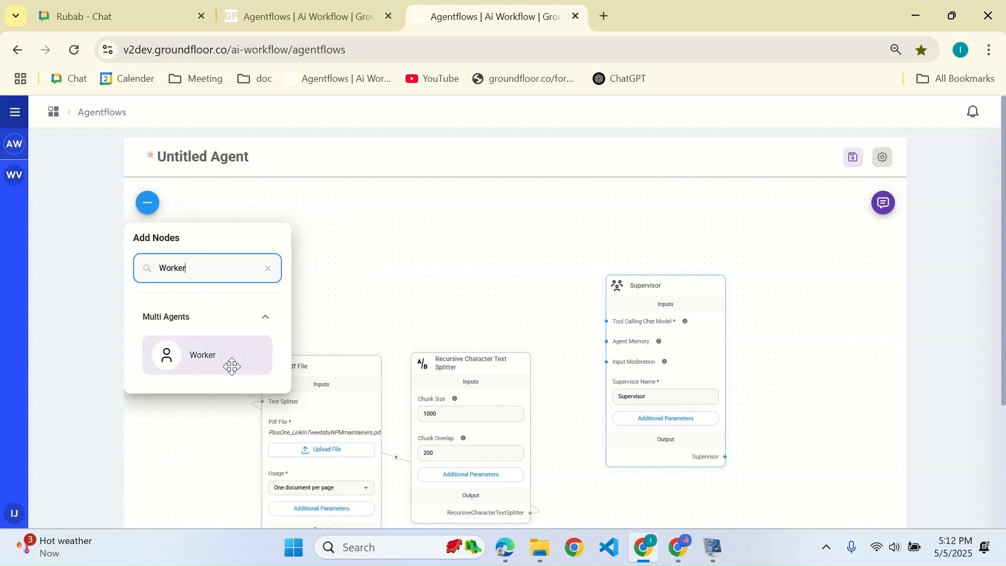
{"action": "left_click_drag", "start_coordinate": [231, 364], "coordinate": [878, 361]}
Step: Line up the four nodes in one row and connect the Supervisor output to the Worker's Supervisor input
{"action": "left_click_drag", "start_coordinate": [359, 363], "coordinate": [317, 233]}
{"action": "left_click_drag", "start_coordinate": [502, 431], "coordinate": [451, 244]}
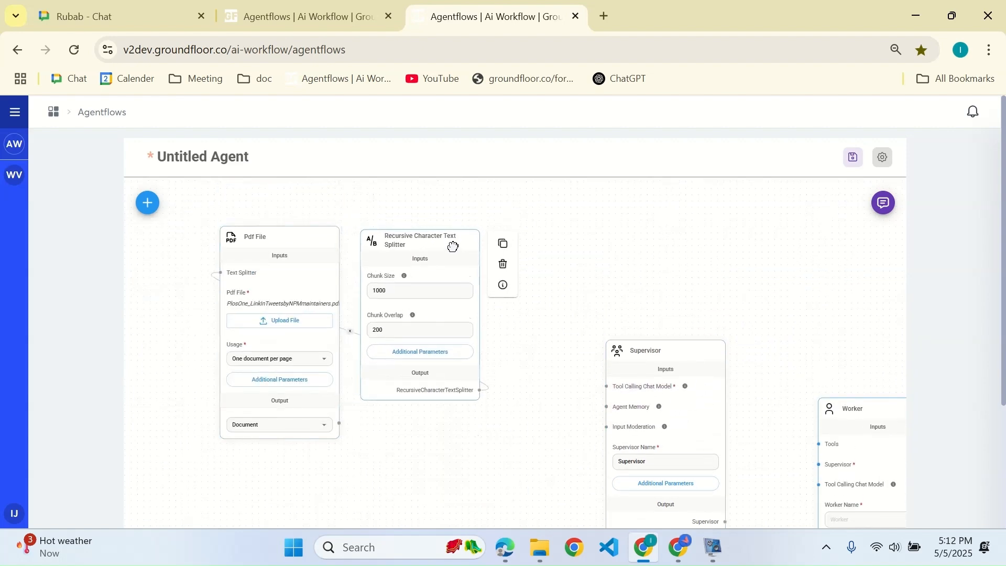
{"action": "left_click_drag", "start_coordinate": [694, 351], "coordinate": [718, 228]}
{"action": "left_click_drag", "start_coordinate": [880, 417], "coordinate": [835, 233]}
{"action": "left_click", "coordinate": [597, 561]}
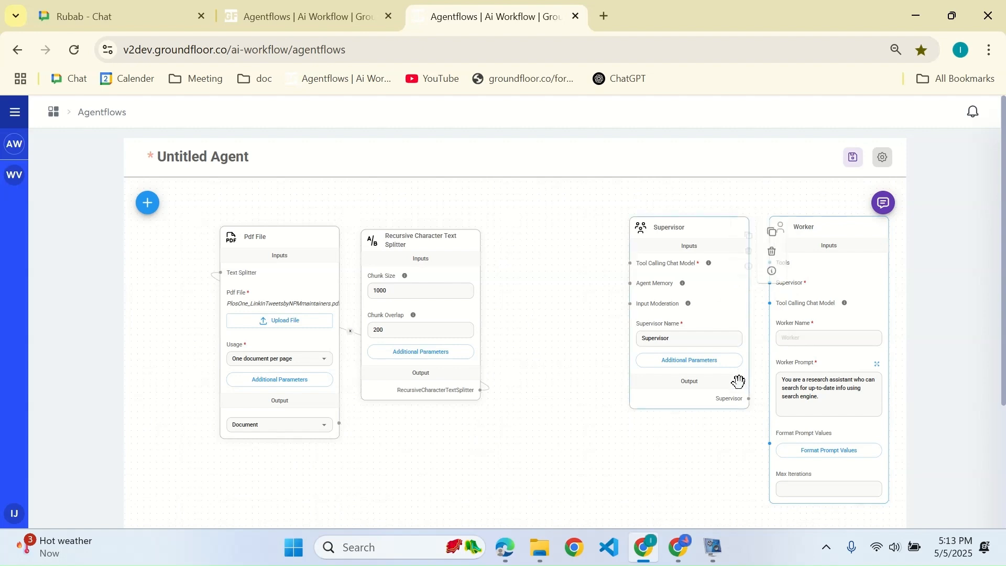
{"action": "mouse_move", "coordinate": [749, 399]}
{"action": "left_mouse_down"}
{"action": "mouse_move", "coordinate": [752, 312]}
{"action": "mouse_move", "coordinate": [771, 280]}
{"action": "left_mouse_up"}
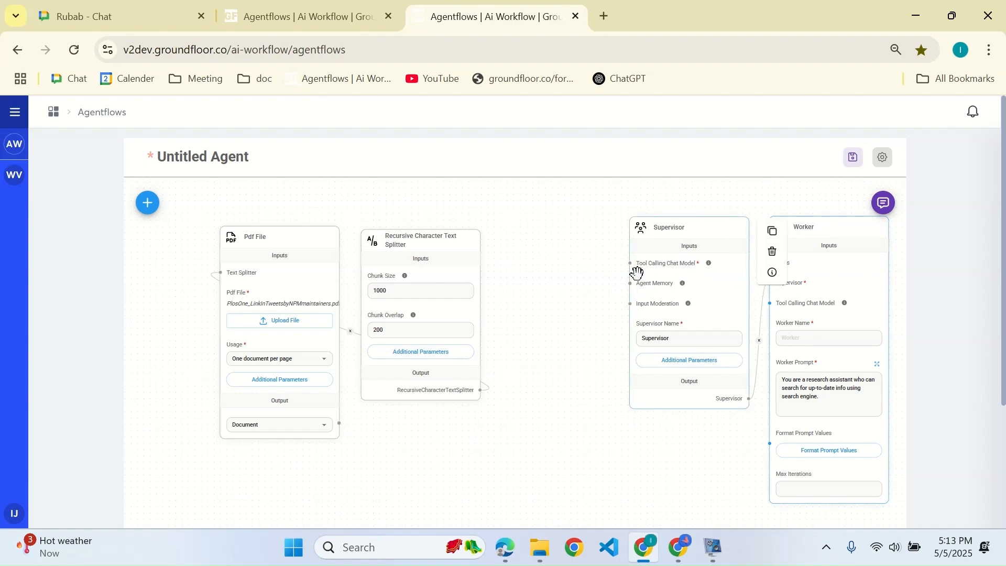
Step: Add a ChatOpenAI node between the text splitter and the Supervisor and connect its output to the Supervisor's Tool Calling Chat Model input
{"action": "left_click", "coordinate": [147, 203]}
{"action": "left_click", "coordinate": [155, 271]}
{"action": "type", "text": "ChatOpen"}
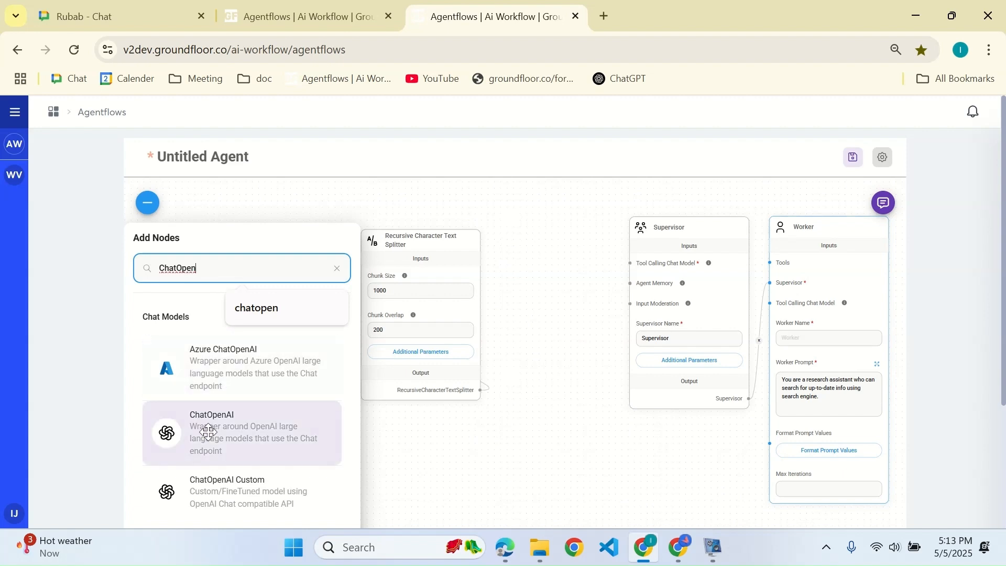
{"action": "left_click_drag", "start_coordinate": [202, 433], "coordinate": [568, 209]}
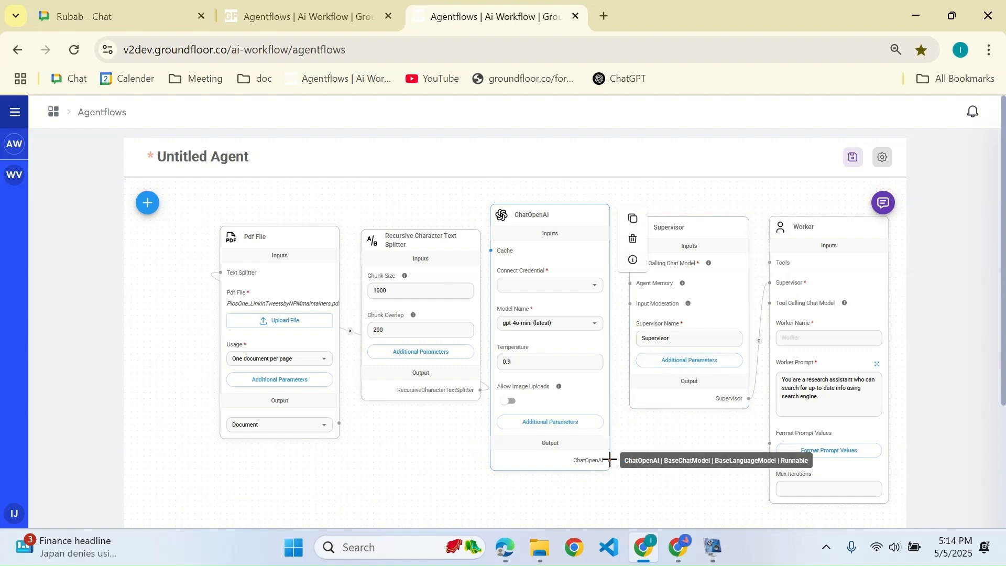
{"action": "left_click_drag", "start_coordinate": [610, 460], "coordinate": [631, 262]}
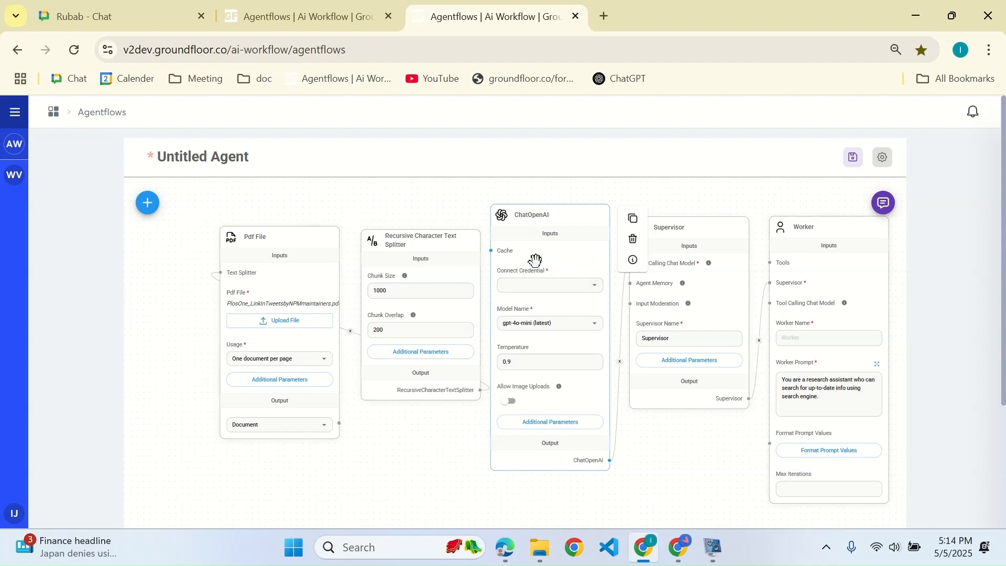
Step: Connect the OPENAI_API_KEY credential to the ChatOpenAI node and set its temperature to 0.5
{"action": "left_click", "coordinate": [597, 287]}
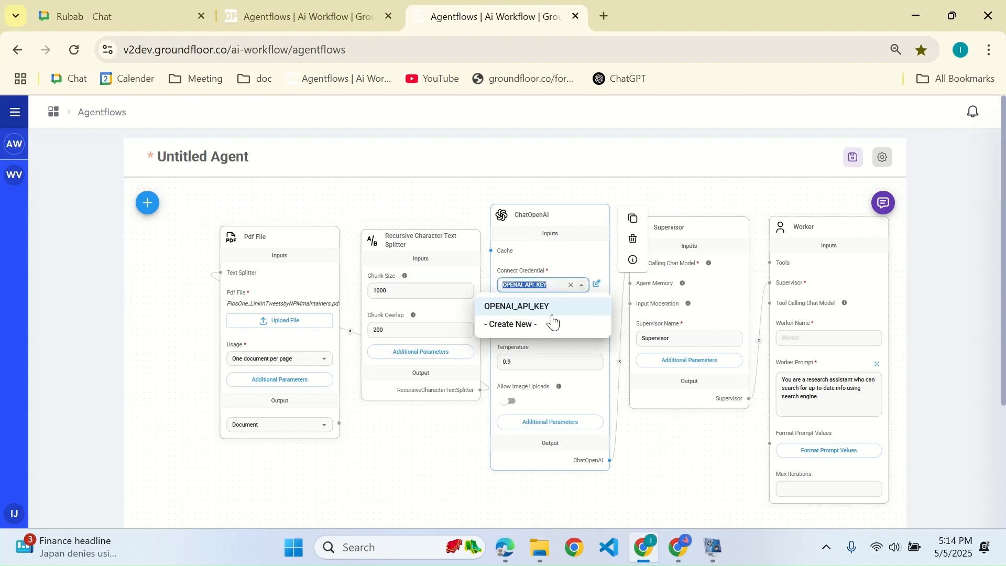
{"action": "left_click", "coordinate": [549, 309]}
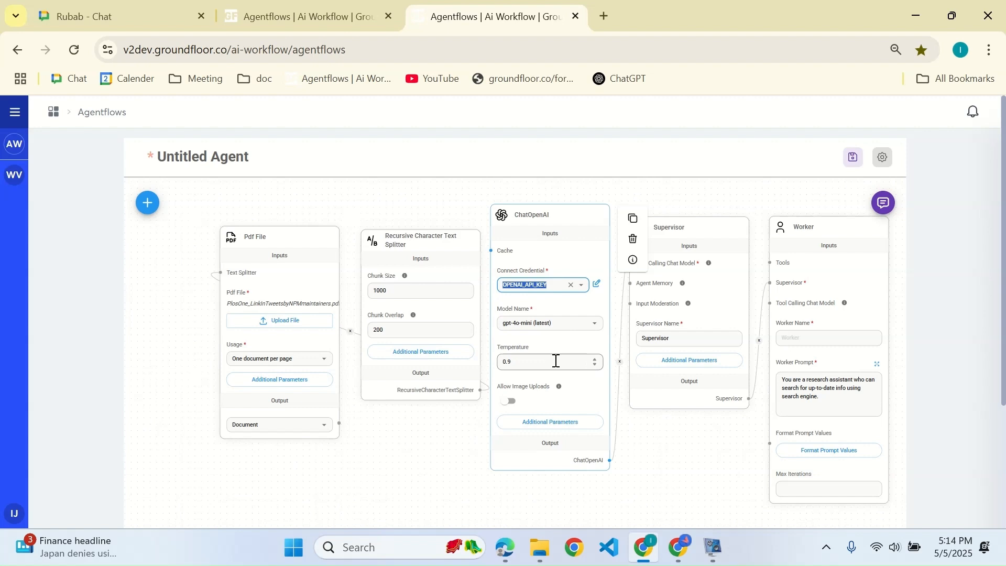
{"action": "left_click", "coordinate": [531, 359]}
{"action": "key", "text": "BackSpace"}
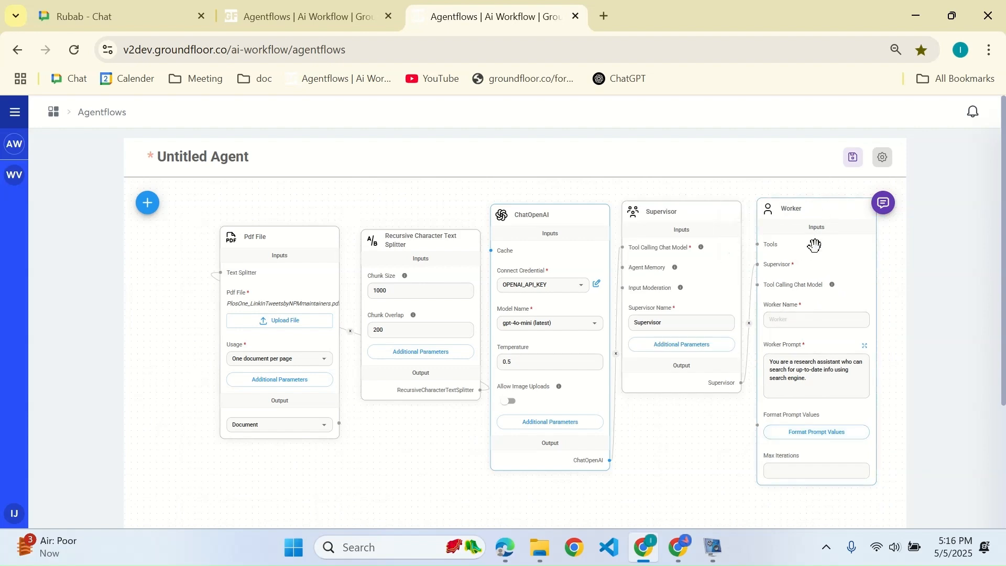
Step: Name the worker "info-finder" in the Worker node
{"action": "left_click", "coordinate": [789, 319]}
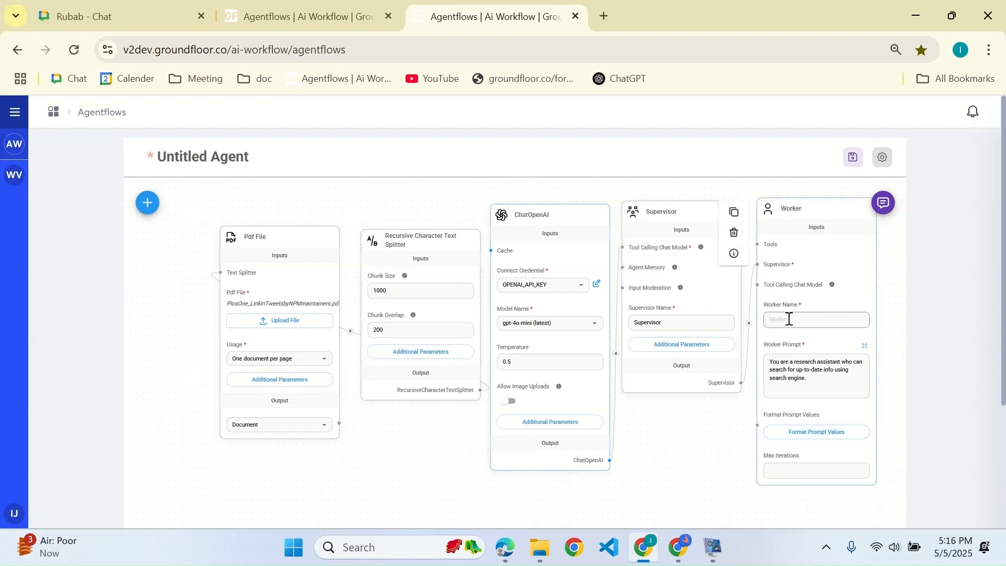
{"action": "left_click", "coordinate": [790, 319]}
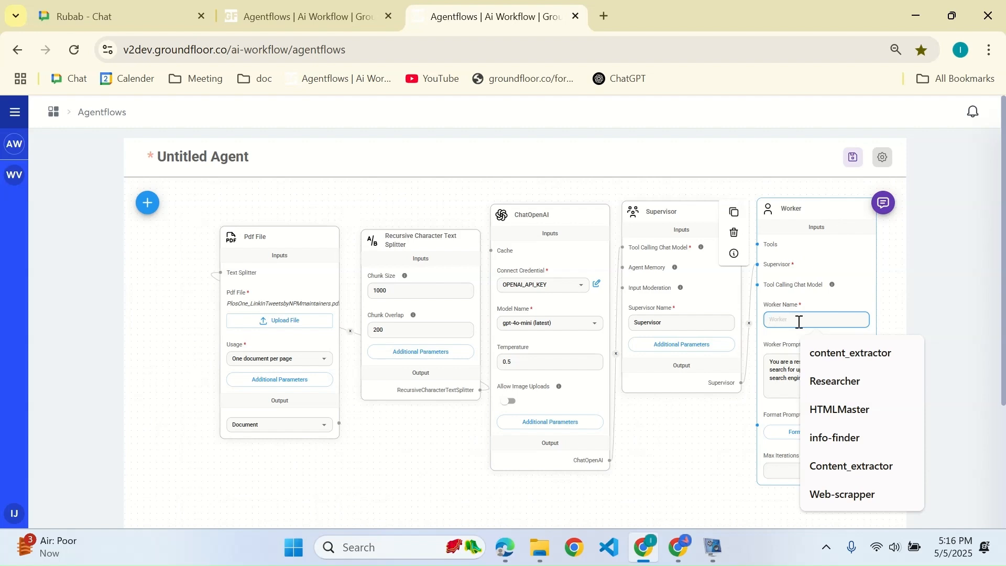
{"action": "type", "text": "info-finder"}
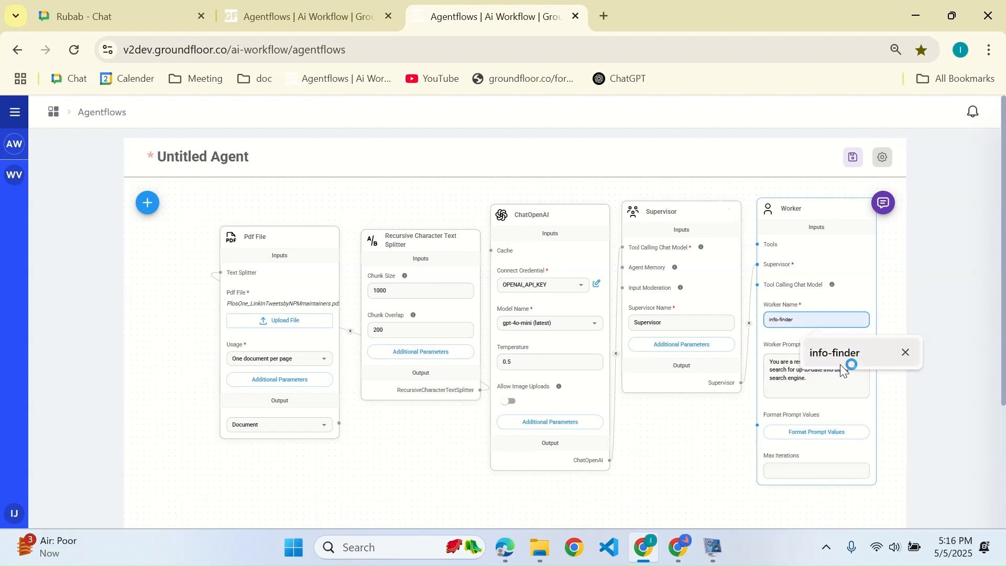
{"action": "left_click", "coordinate": [840, 361]}
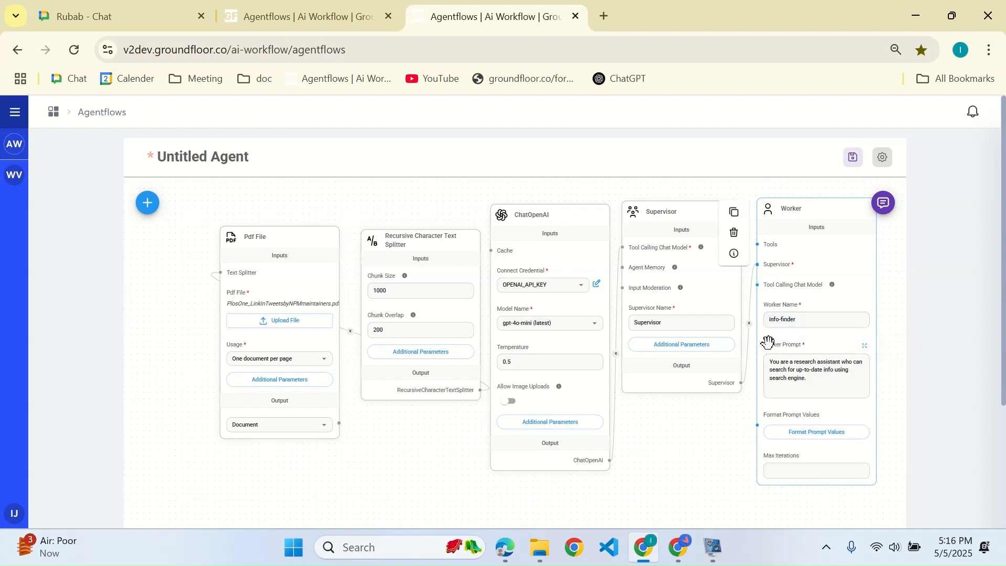
Step: Replace the Worker's prompt with "As a info-finder, your mission is extract information from web_scraper tool" and save it
{"action": "left_click", "coordinate": [864, 347]}
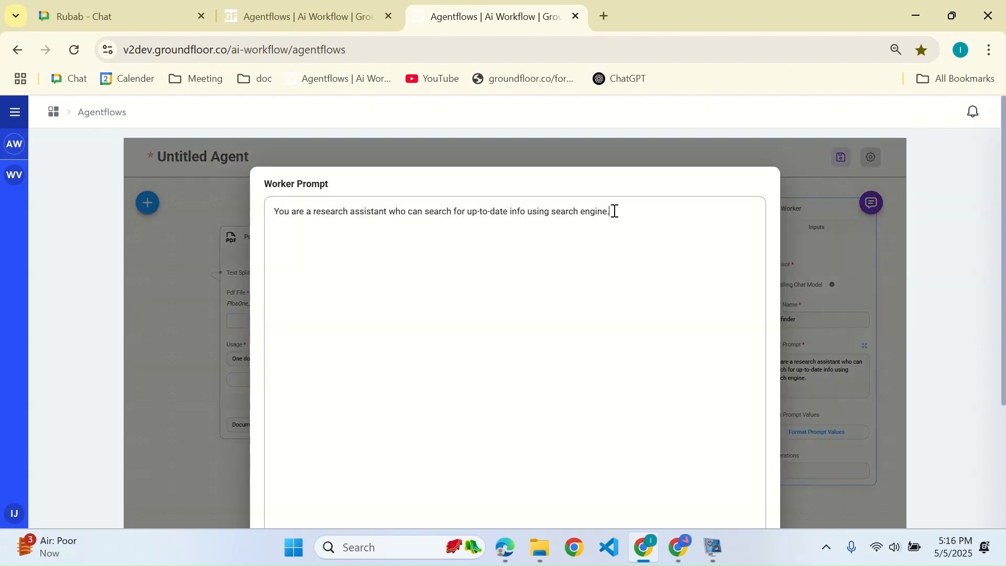
{"action": "left_click_drag", "start_coordinate": [615, 211], "coordinate": [281, 209]}
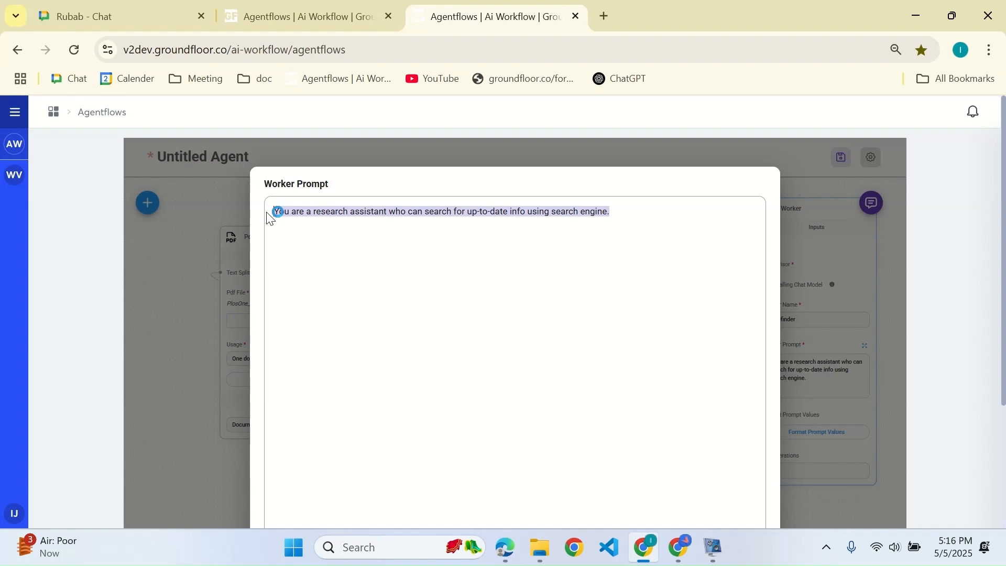
{"action": "left_click", "coordinate": [277, 212]}
{"action": "left_click", "coordinate": [268, 214]}
{"action": "type", "text": "As a info-finder"}
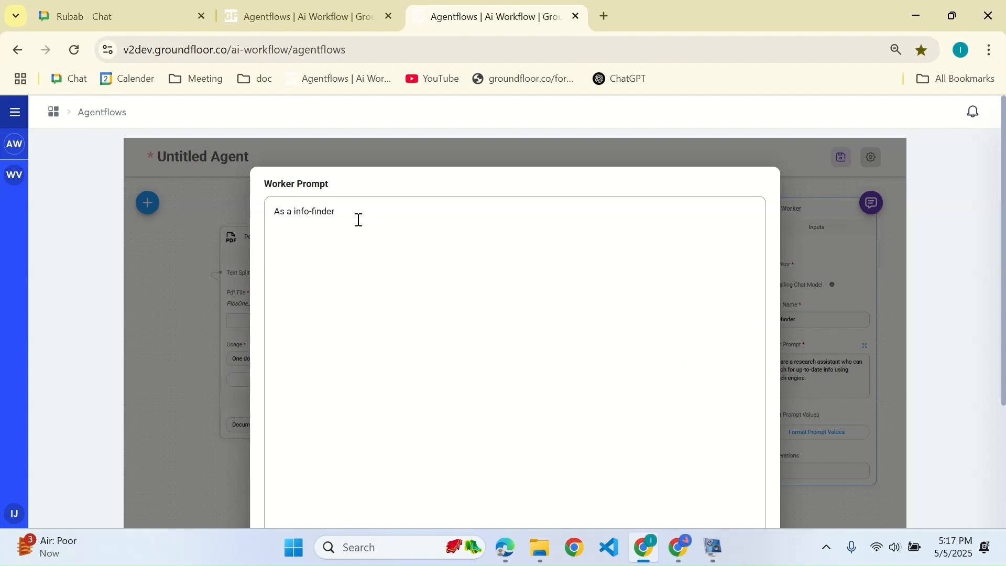
{"action": "left_click_drag", "start_coordinate": [339, 210], "coordinate": [297, 211]}
{"action": "left_click", "coordinate": [348, 212]}
{"action": "type", "text": ", your mission is "}
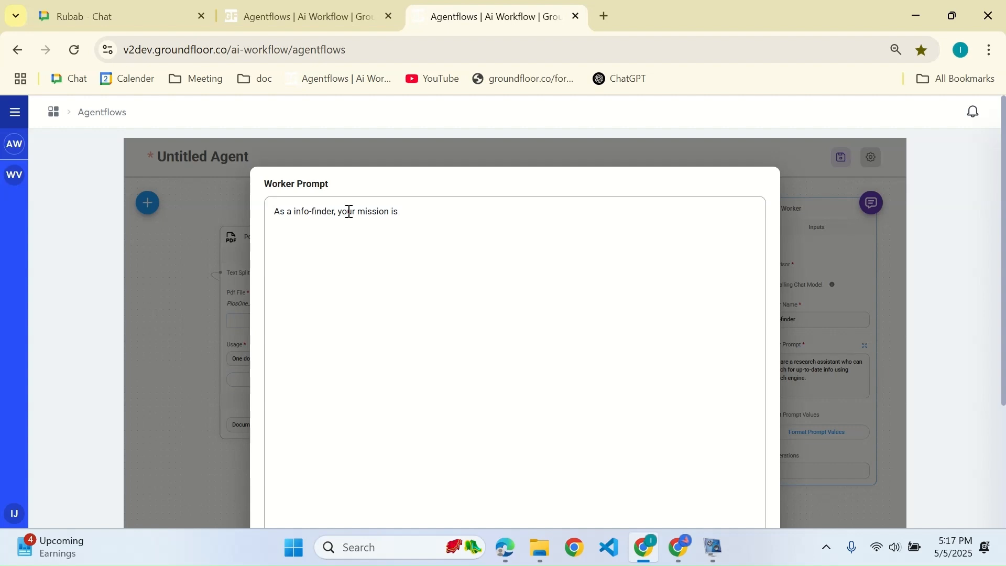
{"action": "type", "text": "extract information from web_scraper tool"}
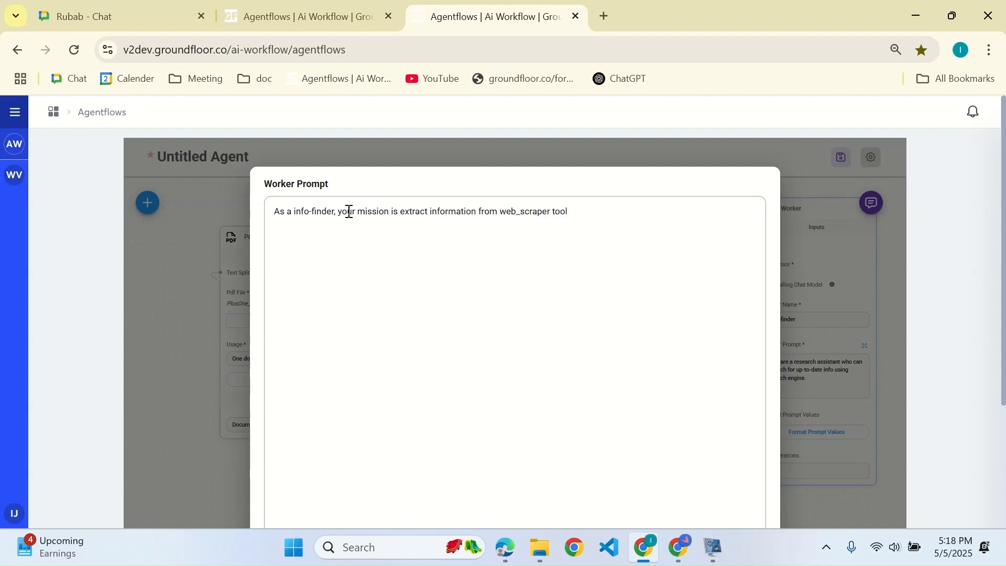
{"action": "scroll", "coordinate": [837, 309], "scroll_direction": "down", "scroll_amount": 3}
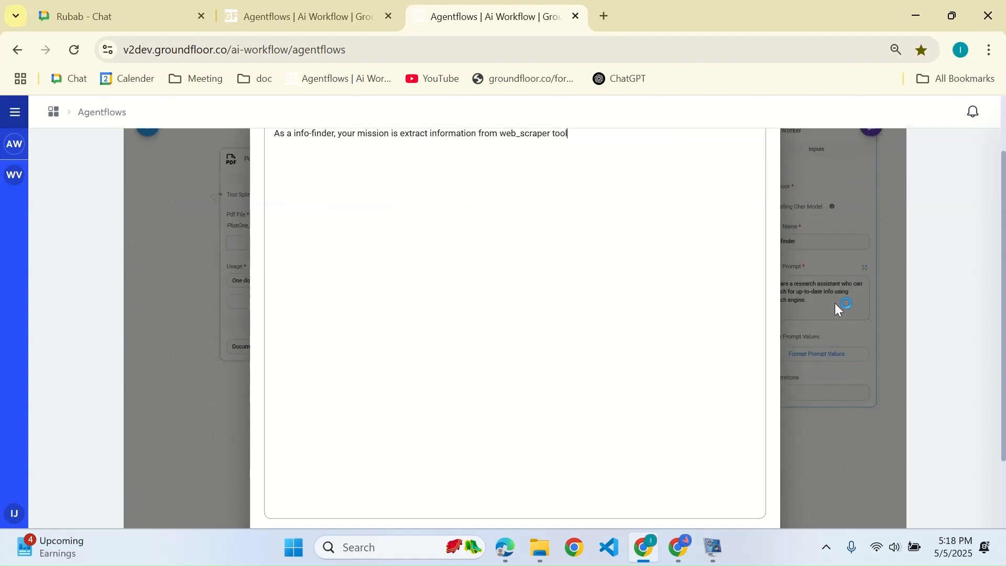
{"action": "left_click", "coordinate": [755, 464]}
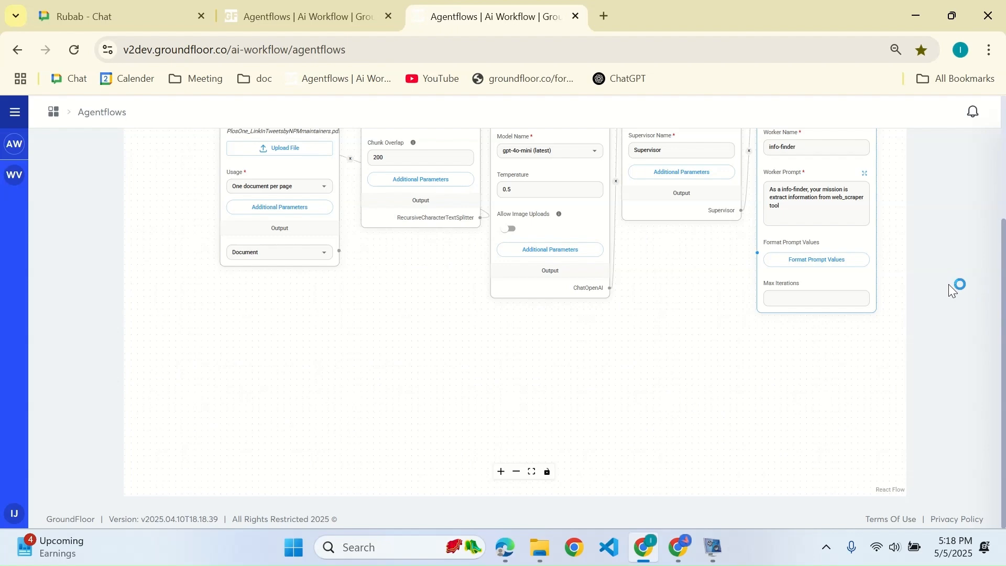
Step: Search the nodes for "retriever too" and add a Retriever Tool node below the Supervisor
{"action": "scroll", "coordinate": [948, 153], "scroll_direction": "up", "scroll_amount": 3}
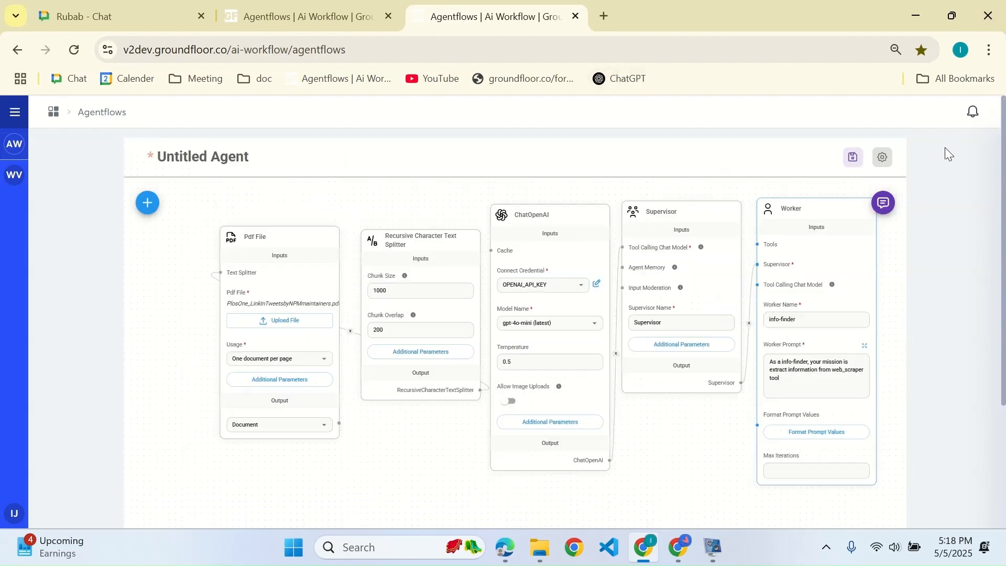
{"action": "left_click", "coordinate": [148, 204]}
{"action": "left_click_drag", "start_coordinate": [209, 273], "coordinate": [160, 269]}
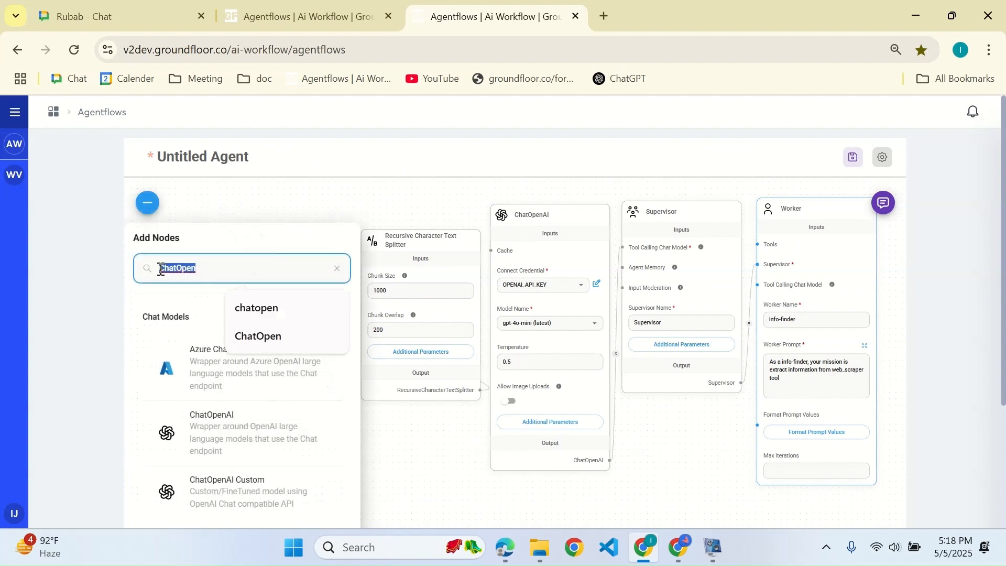
{"action": "key", "text": "BackSpace"}
{"action": "type", "text": "re"}
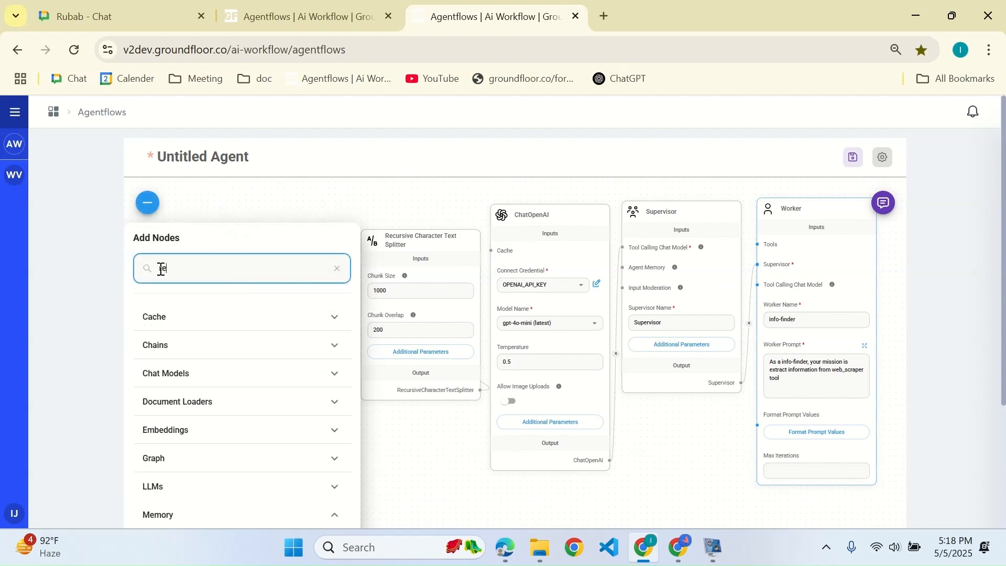
{"action": "type", "text": "tri"}
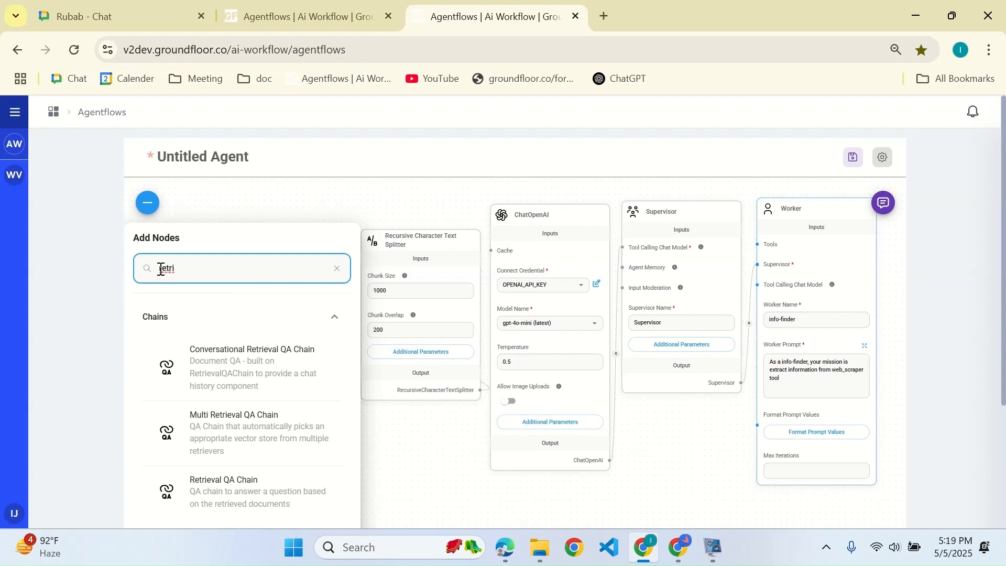
{"action": "type", "text": "ever"}
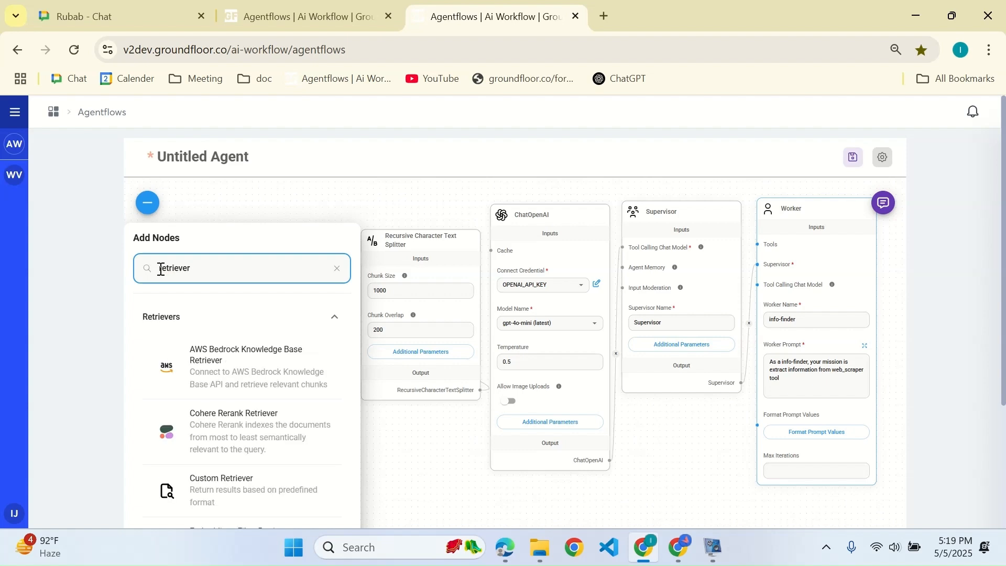
{"action": "type", "text": " too"}
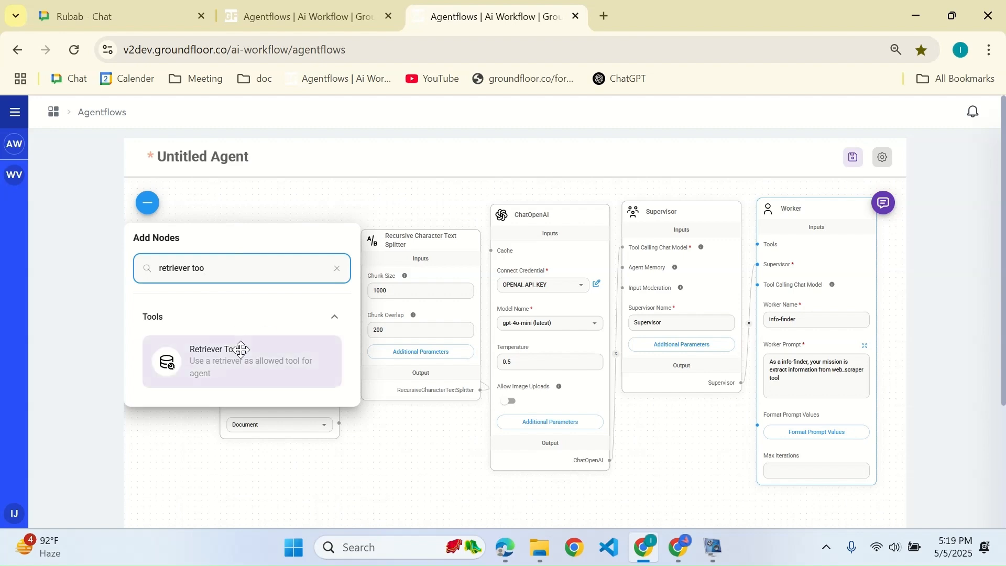
{"action": "left_click_drag", "start_coordinate": [211, 363], "coordinate": [674, 478]}
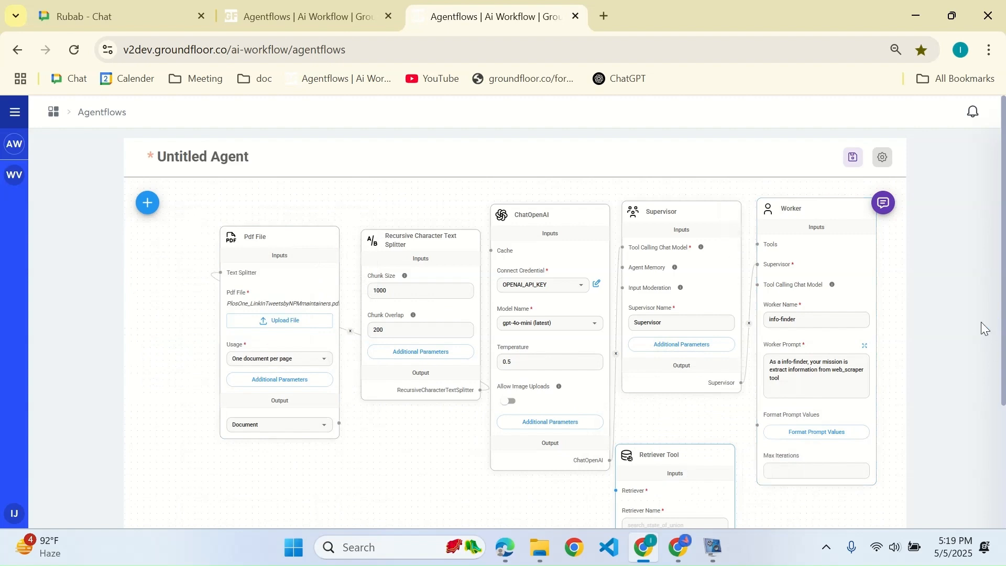
Step: Connect the Retriever Tool output to the Worker's Tools input
{"action": "scroll", "coordinate": [981, 328], "scroll_direction": "down", "scroll_amount": 3}
{"action": "scroll", "coordinate": [981, 328], "scroll_direction": "up", "scroll_amount": 3}
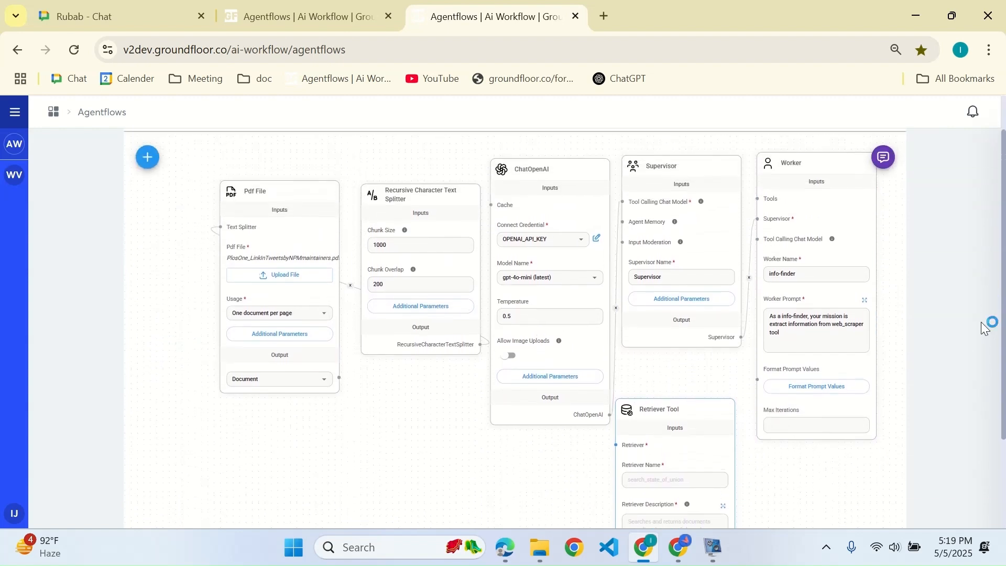
{"action": "scroll", "coordinate": [982, 328], "scroll_direction": "down", "scroll_amount": 3}
{"action": "scroll", "coordinate": [984, 327], "scroll_direction": "up", "scroll_amount": 1}
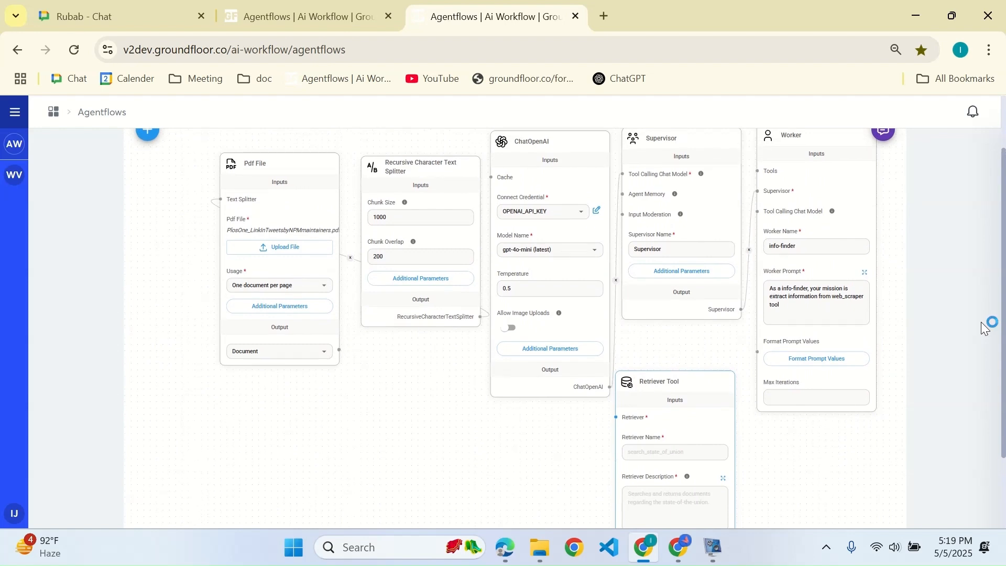
{"action": "scroll", "coordinate": [980, 322], "scroll_direction": "down", "scroll_amount": 1}
{"action": "scroll", "coordinate": [981, 322], "scroll_direction": "up", "scroll_amount": 2}
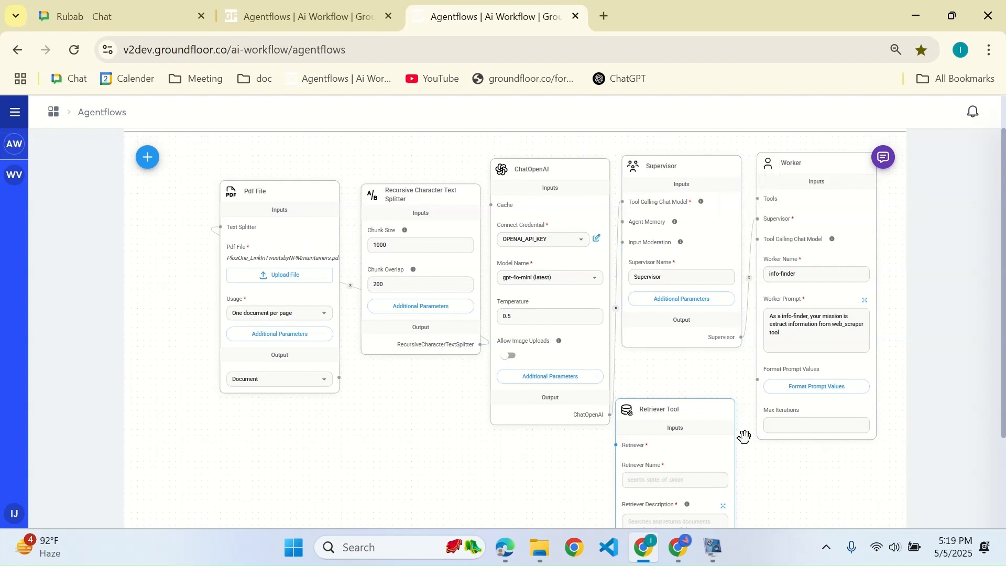
{"action": "scroll", "coordinate": [743, 437], "scroll_direction": "down", "scroll_amount": 3}
{"action": "left_click_drag", "start_coordinate": [676, 213], "coordinate": [698, 178]}
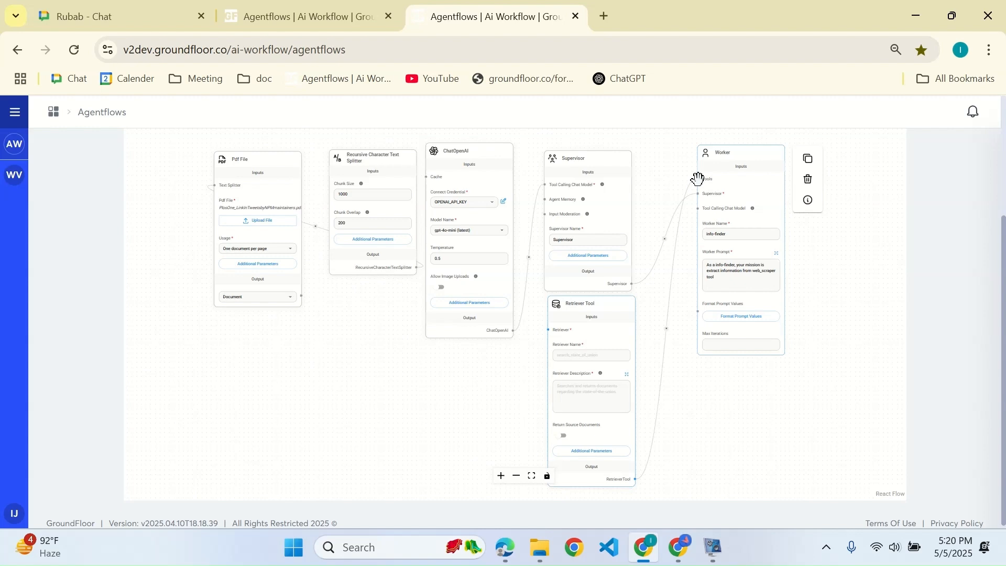
Step: Set the Retriever Tool's retriever name to "web_scraper"
{"action": "mouse_move", "coordinate": [608, 302]}
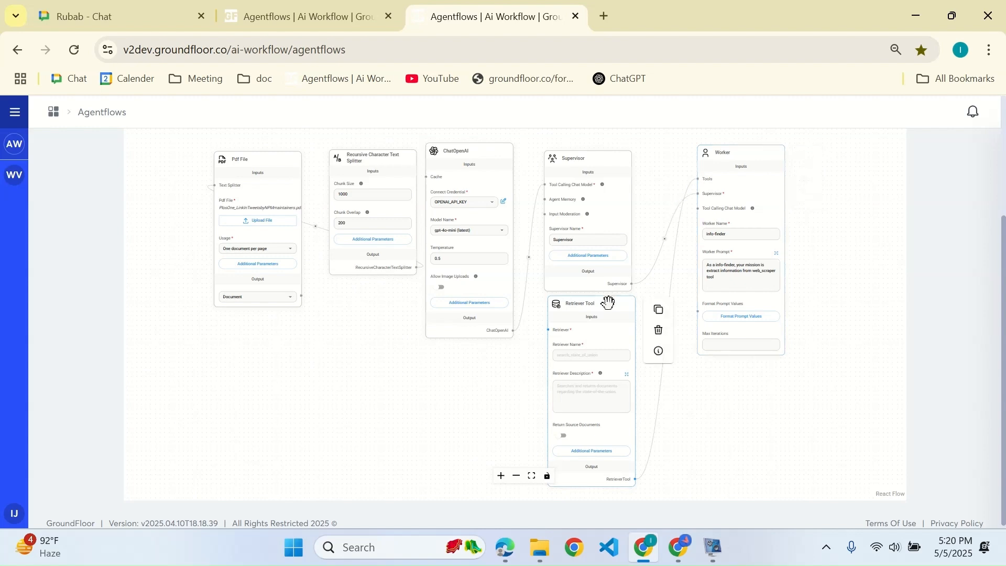
{"action": "left_click", "coordinate": [583, 356]}
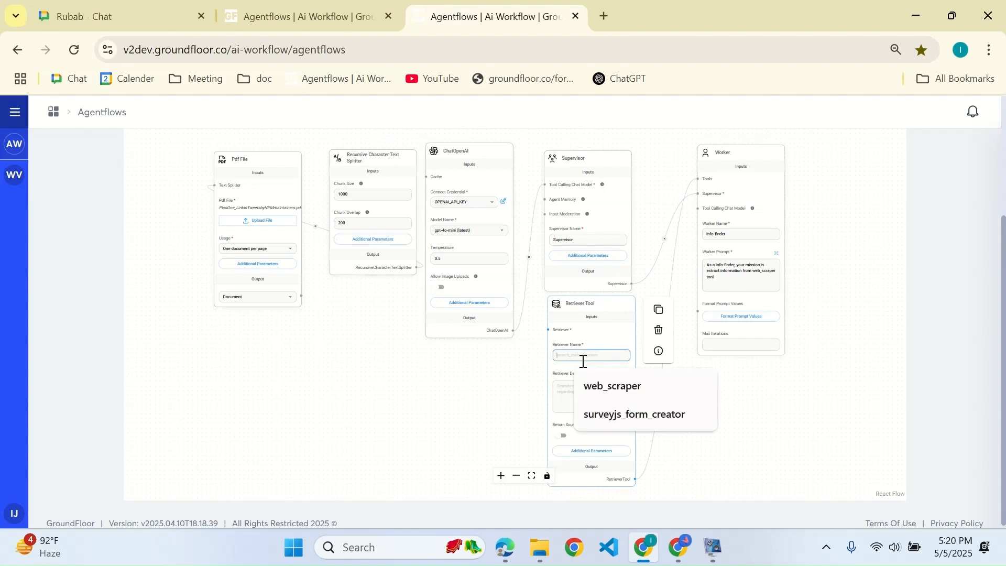
{"action": "left_click", "coordinate": [583, 360]}
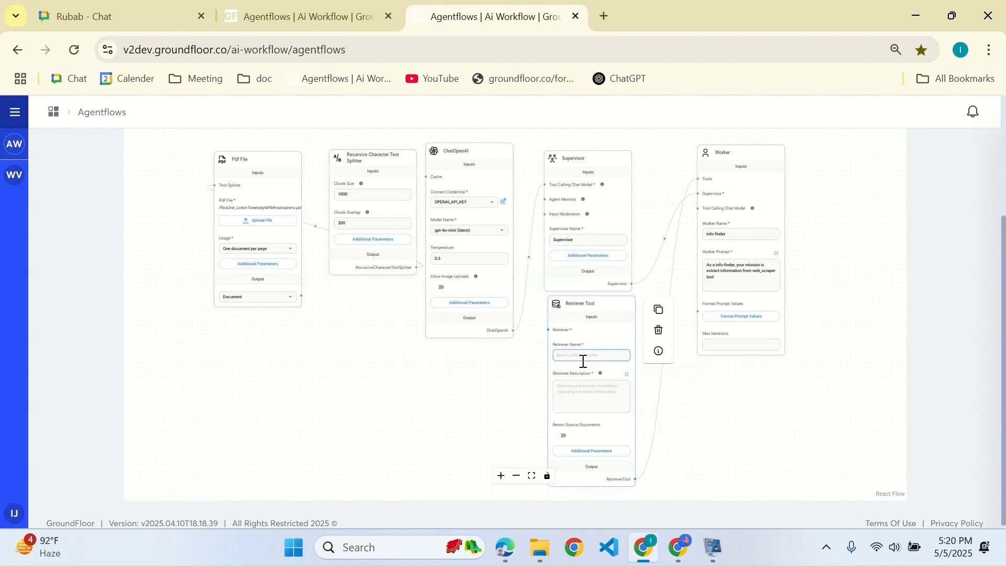
{"action": "type", "text": "web"}
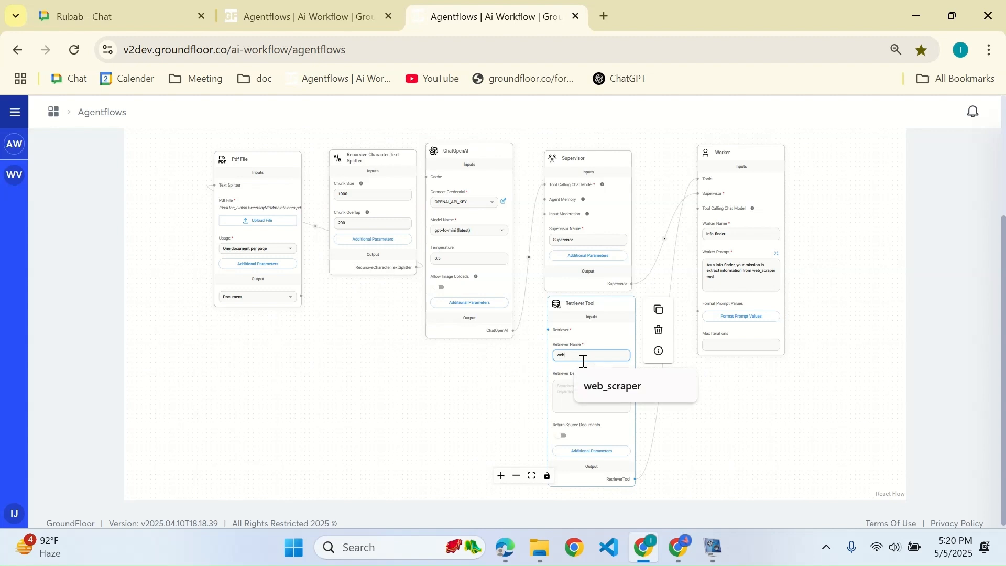
{"action": "type", "text": "_scraper"}
Step: Write a retriever description for the Retriever Tool about using the information from pdf
{"action": "left_click", "coordinate": [600, 393]}
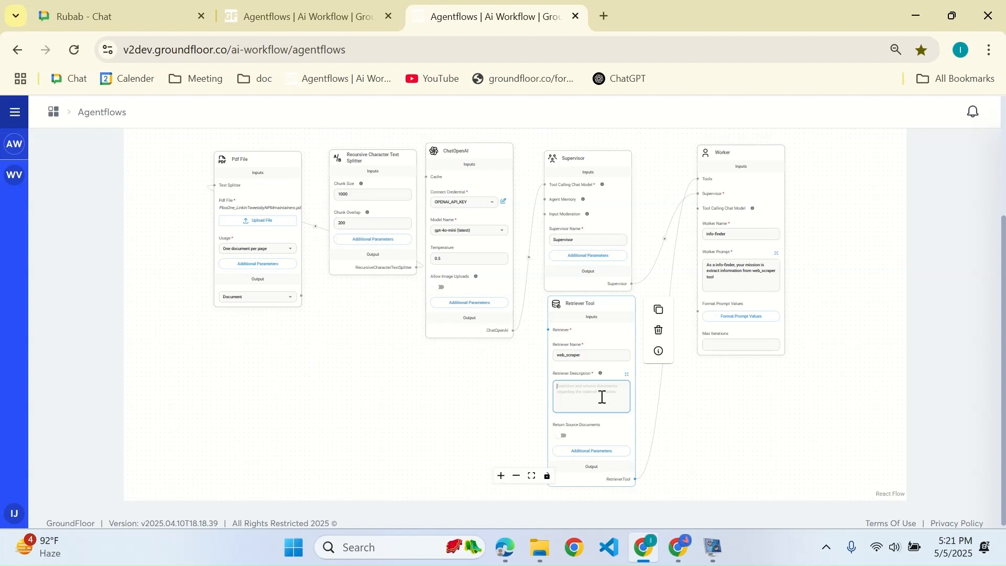
{"action": "type", "text": "Us"}
{"action": "key", "text": "BackSpace"}
{"action": "type", "text": "us"}
{"action": "type", "text": "the information from pdf."}
Step: Add an In-Memory Vector Store node beside the Retriever Tool and connect its Memory Retriever output to the Retriever Tool's Retriever input
{"action": "left_click", "coordinate": [548, 335]}
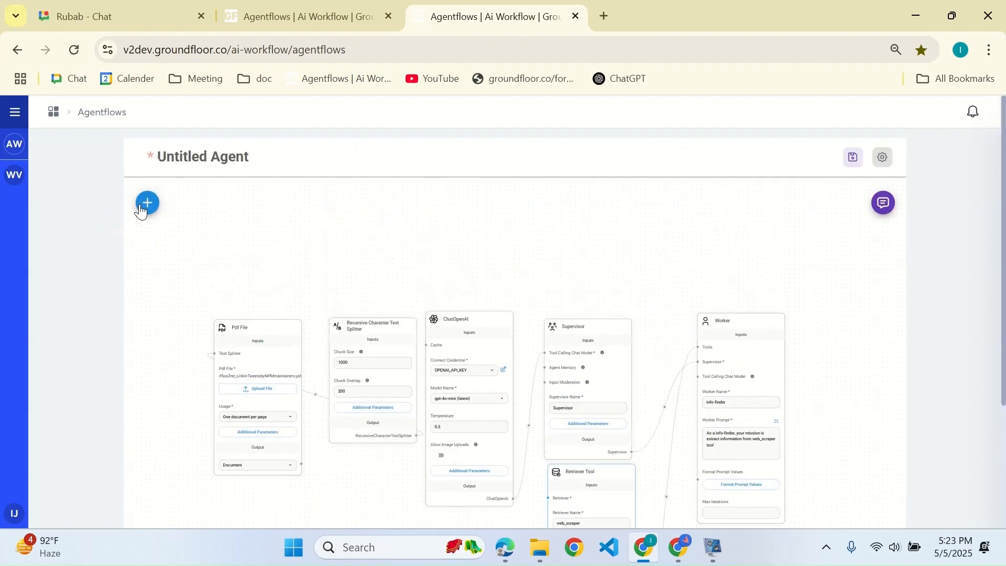
{"action": "left_click", "coordinate": [148, 204]}
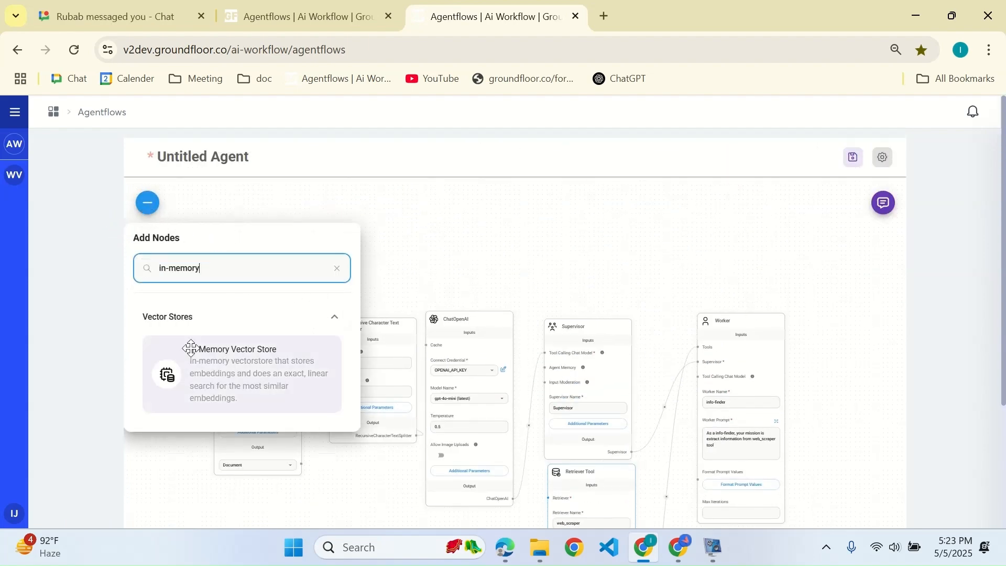
{"action": "left_click_drag", "start_coordinate": [211, 378], "coordinate": [351, 484]}
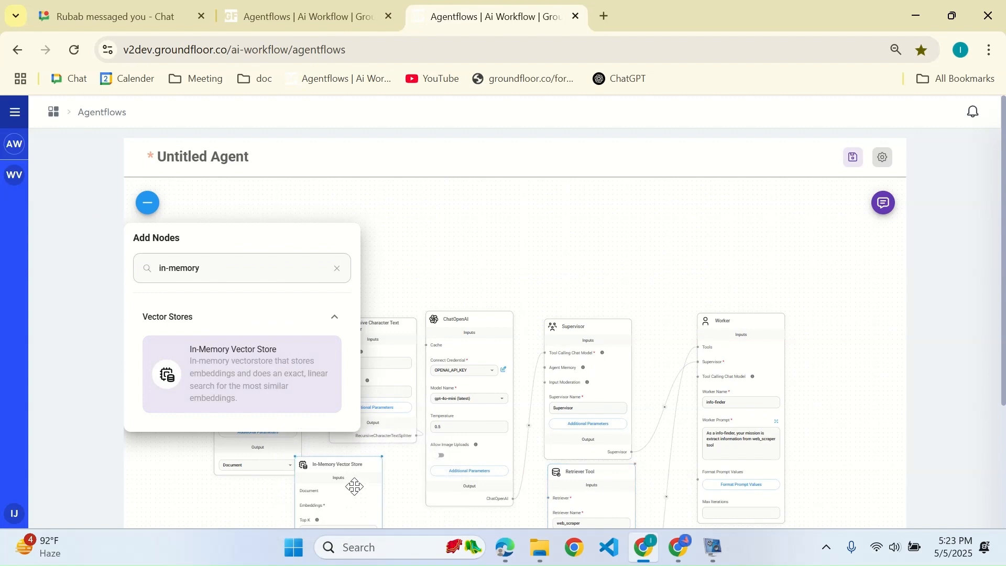
{"action": "left_click", "coordinate": [577, 274]}
{"action": "scroll", "coordinate": [958, 344], "scroll_direction": "down", "scroll_amount": 3}
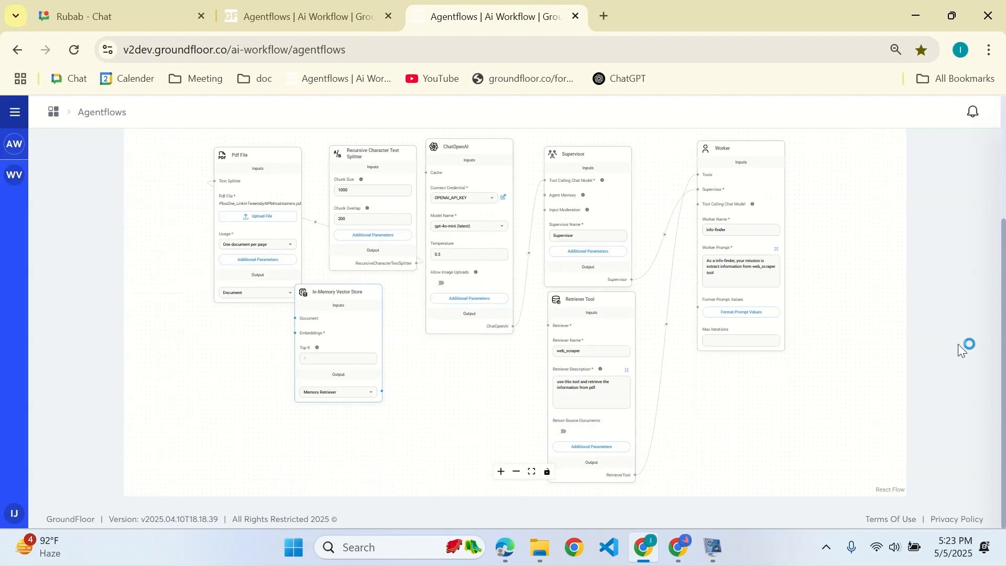
{"action": "left_click_drag", "start_coordinate": [364, 292], "coordinate": [450, 360]}
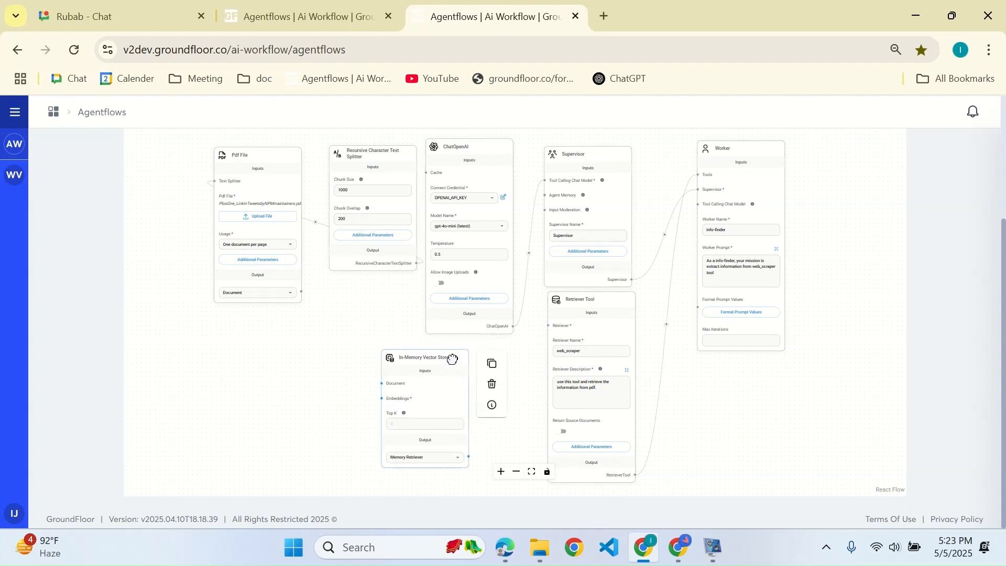
{"action": "scroll", "coordinate": [468, 453], "scroll_direction": "up", "scroll_amount": 1}
{"action": "left_click_drag", "start_coordinate": [468, 454], "coordinate": [556, 315]}
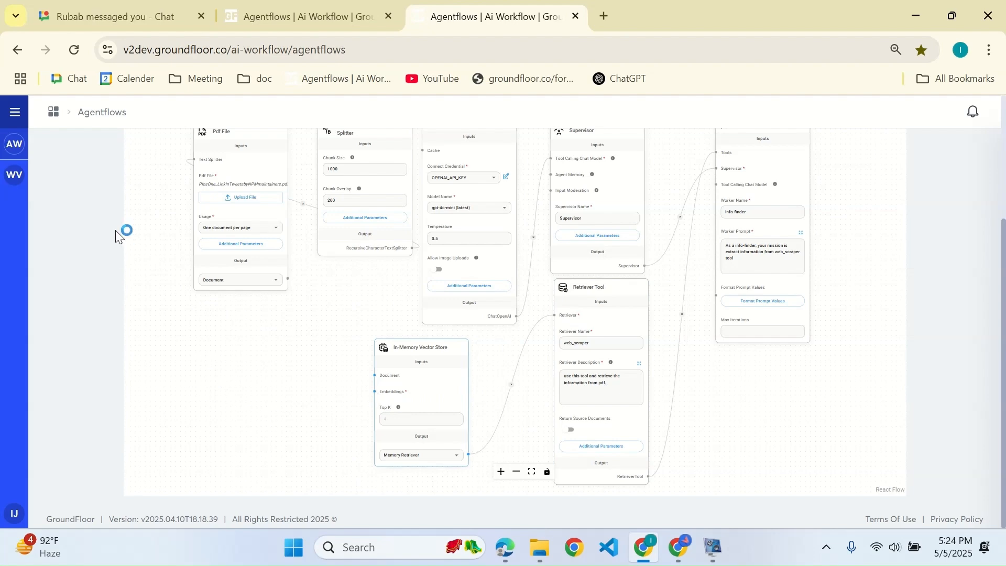
Step: Search the nodes for "openAI em" and add an OpenAI Embeddings node beside the In-Memory Vector Store, below the Pdf File node
{"action": "scroll", "coordinate": [116, 231], "scroll_direction": "up", "scroll_amount": 3}
{"action": "left_click", "coordinate": [147, 203]}
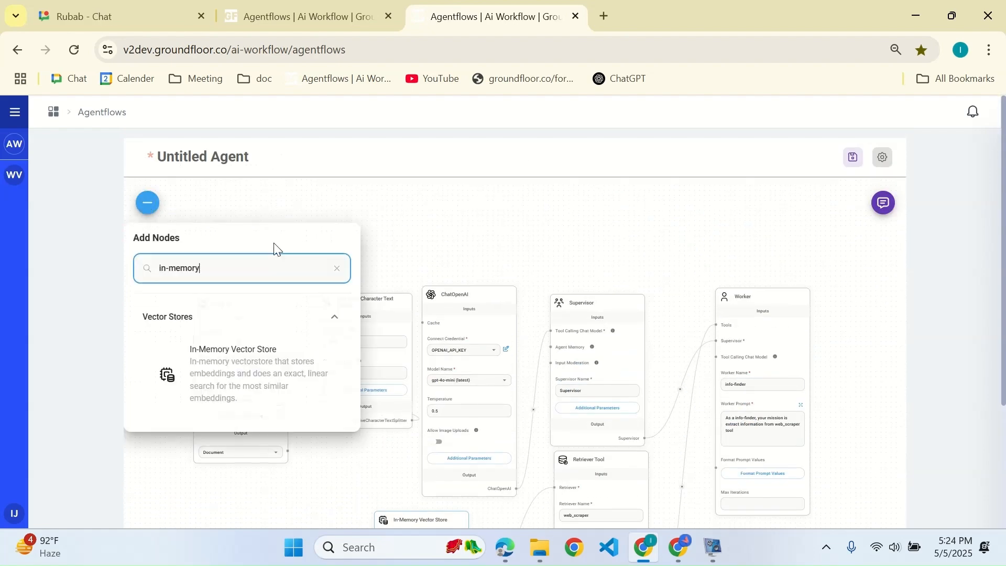
{"action": "left_click_drag", "start_coordinate": [173, 262], "coordinate": [137, 258]}
{"action": "key", "text": "BackSpace"}
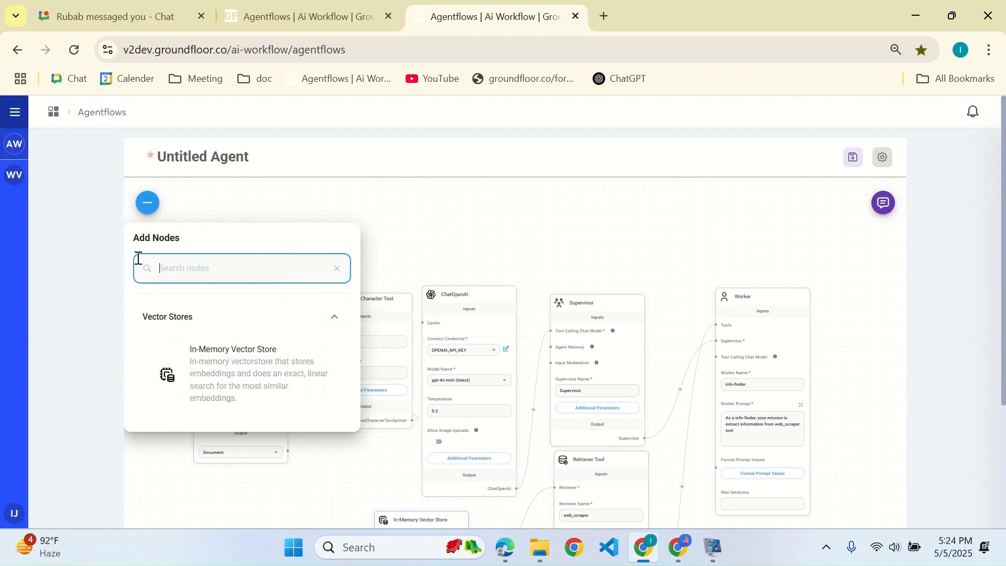
{"action": "type", "text": "openAI"}
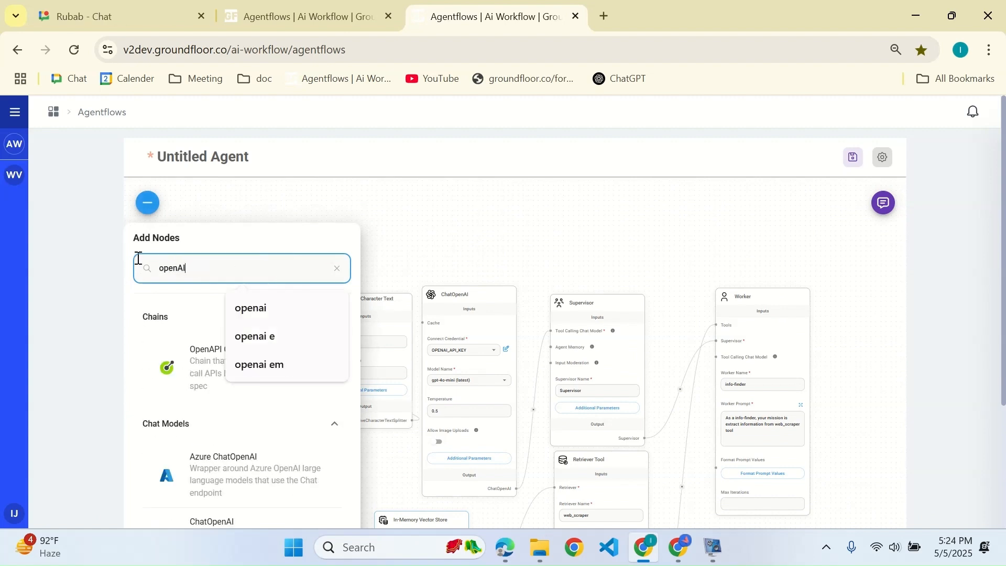
{"action": "type", "text": " em"}
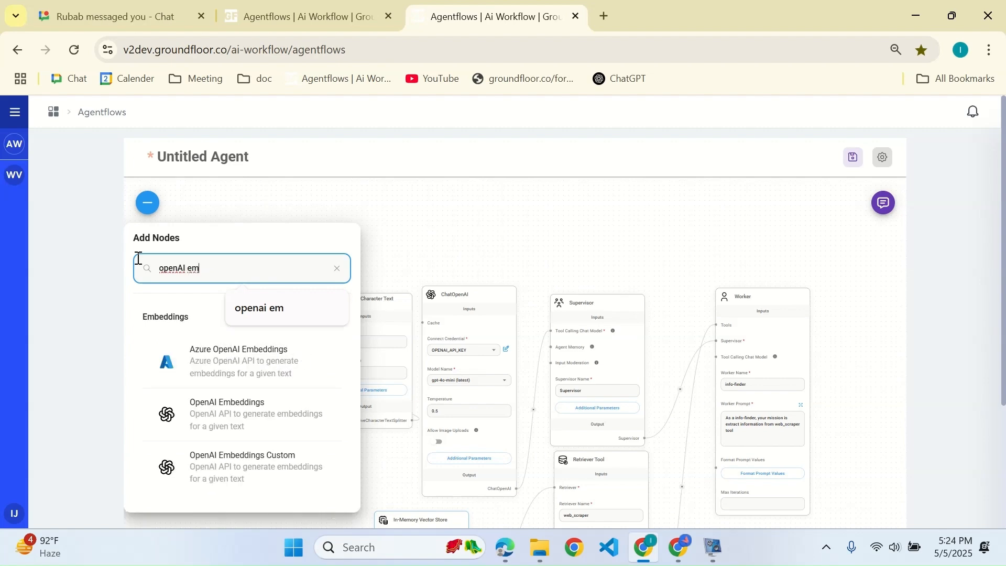
{"action": "left_click_drag", "start_coordinate": [251, 415], "coordinate": [472, 270]}
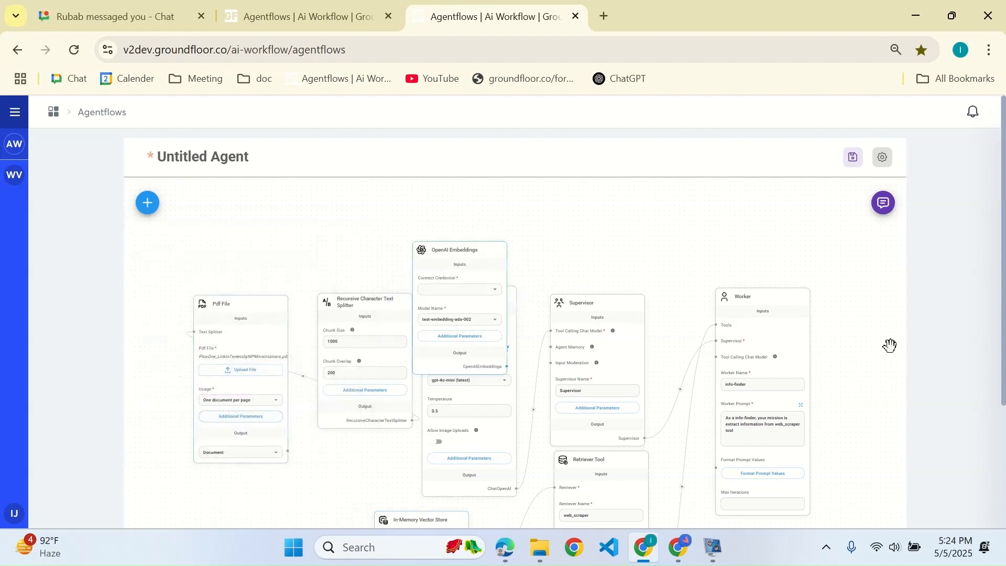
{"action": "scroll", "coordinate": [954, 363], "scroll_direction": "down", "scroll_amount": 3}
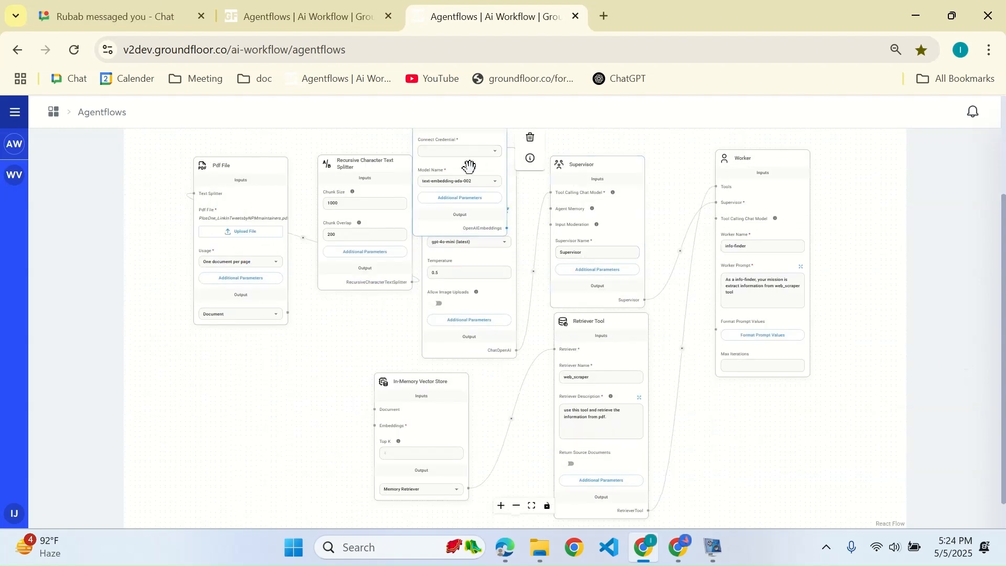
{"action": "left_click_drag", "start_coordinate": [469, 164], "coordinate": [273, 463]}
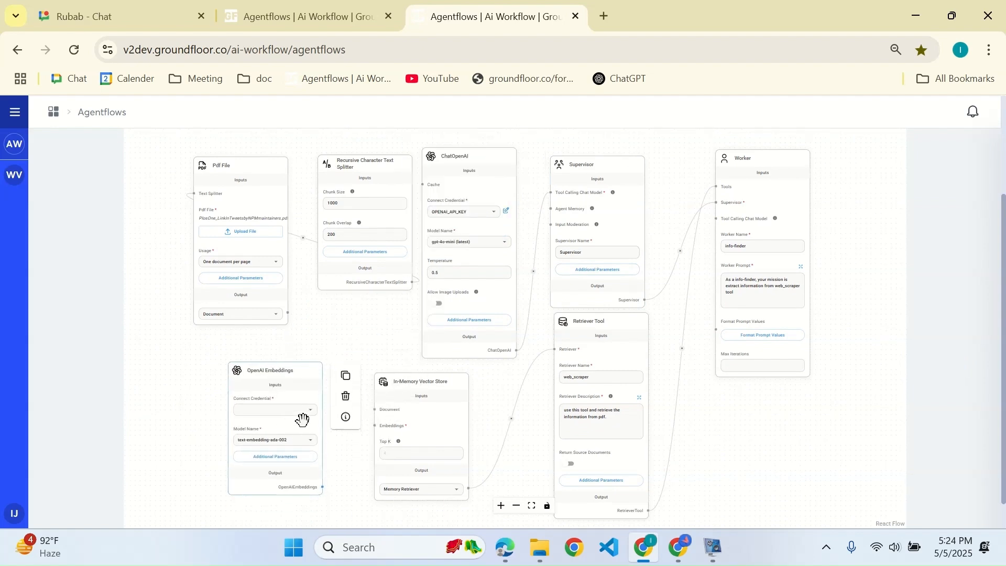
Step: Connect the OpenAI Embeddings output to the In-Memory Vector Store's Embeddings input
{"action": "scroll", "coordinate": [330, 377], "scroll_direction": "down", "scroll_amount": 1}
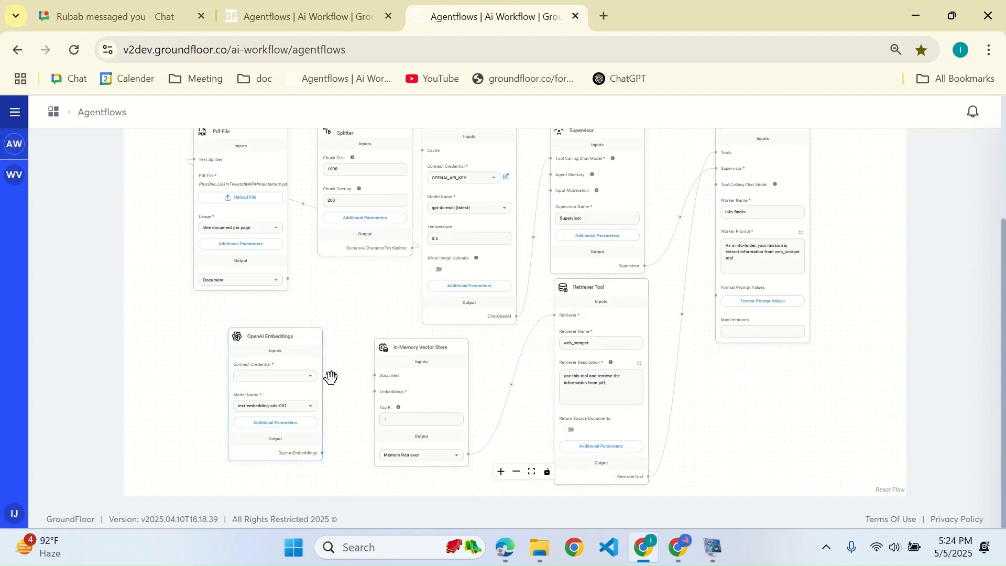
{"action": "mouse_move", "coordinate": [314, 397]}
{"action": "mouse_move", "coordinate": [372, 400]}
{"action": "mouse_move", "coordinate": [323, 452]}
{"action": "left_mouse_down"}
{"action": "mouse_move", "coordinate": [343, 404]}
{"action": "mouse_move", "coordinate": [375, 390]}
{"action": "left_mouse_up"}
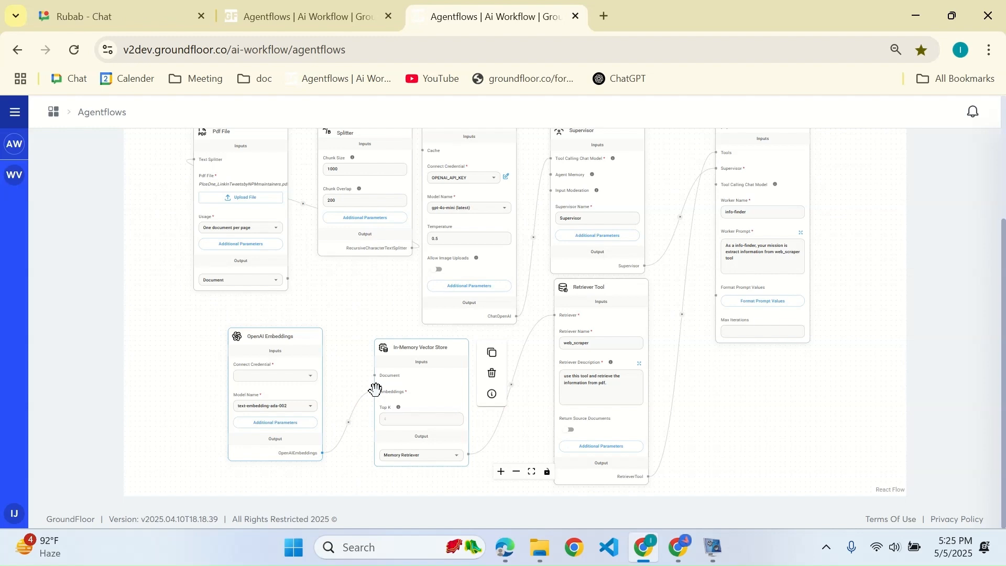
Step: Set the OpenAI Embeddings credential to OPENAI_API_KEY and link the Pdf File's Document output to the In-Memory Vector Store's Document input
{"action": "left_click", "coordinate": [310, 377]}
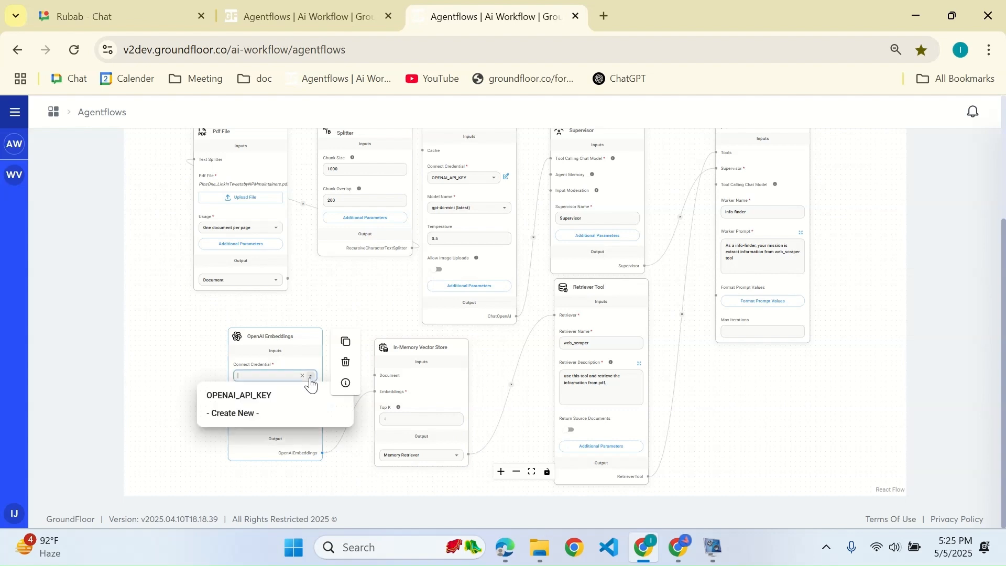
{"action": "left_click", "coordinate": [288, 396]}
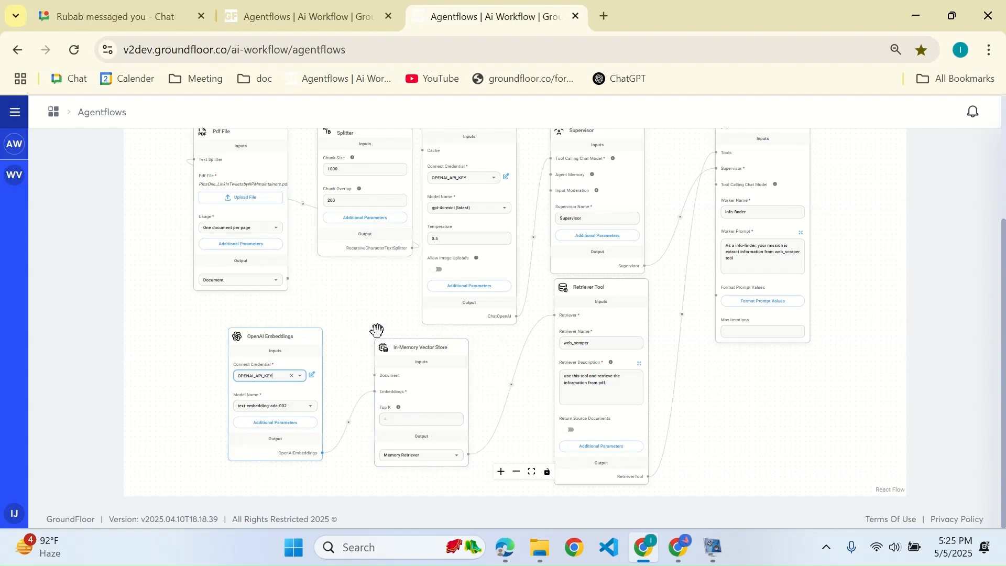
{"action": "left_click_drag", "start_coordinate": [374, 375], "coordinate": [289, 278]}
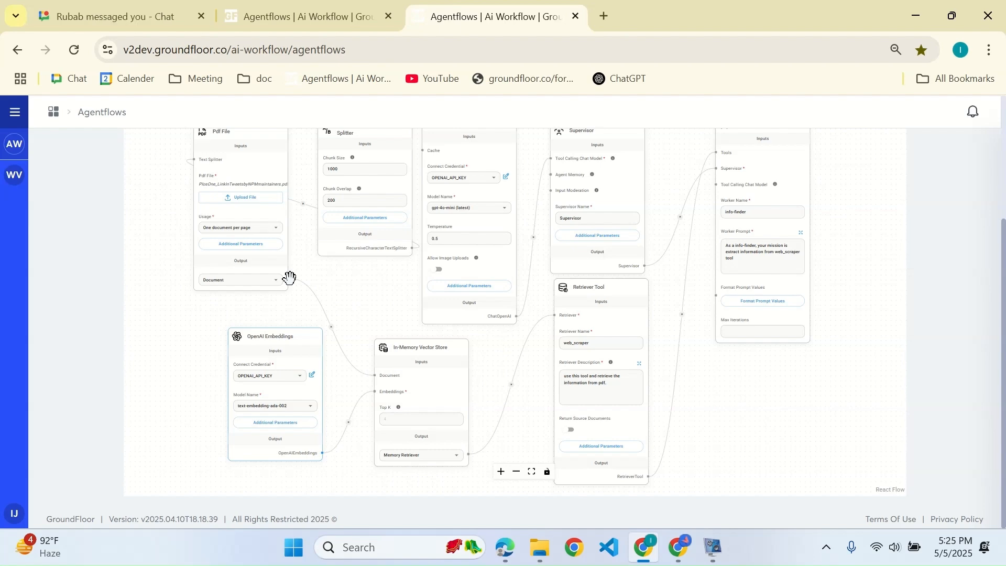
Step: Save the new agentflow under the name "pdf_scraper"
{"action": "scroll", "coordinate": [968, 212], "scroll_direction": "up", "scroll_amount": 3}
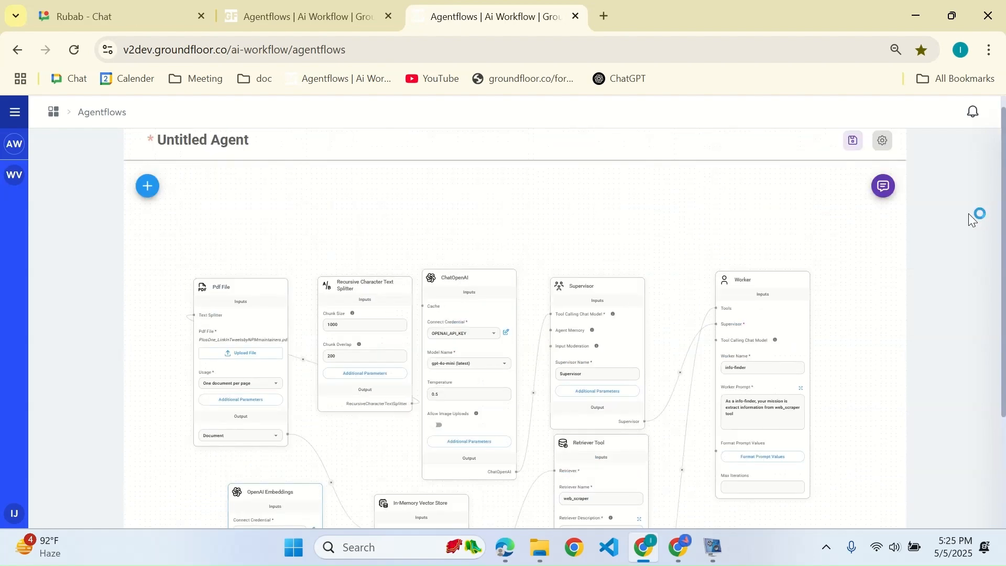
{"action": "left_click", "coordinate": [854, 144]}
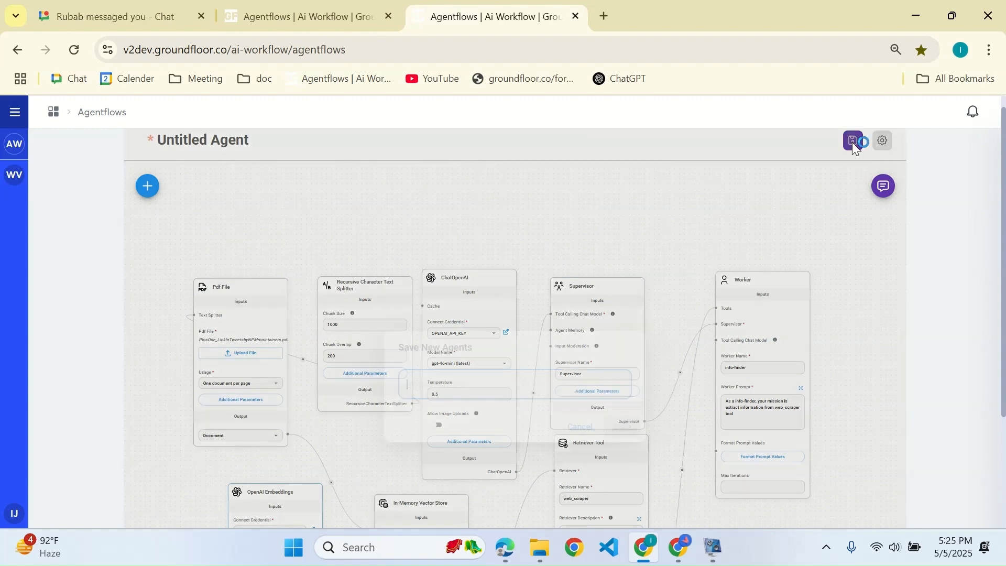
{"action": "type", "text": "pdf_scraper"}
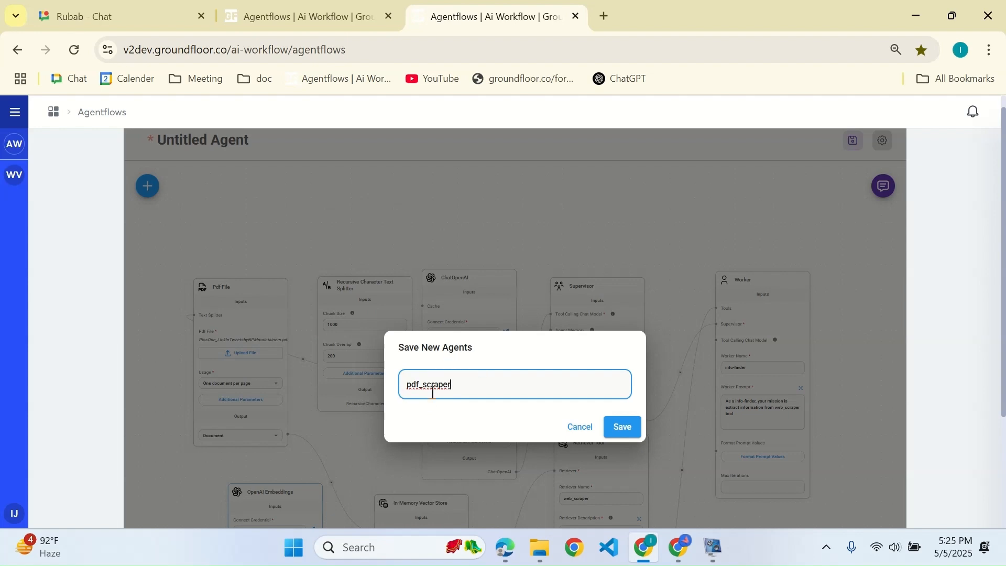
{"action": "left_click", "coordinate": [637, 427]}
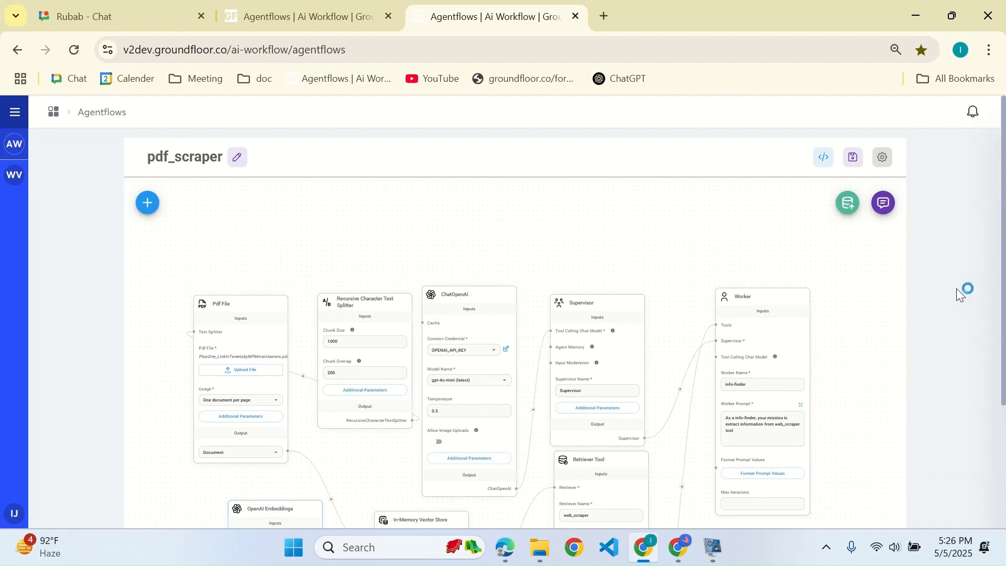
Step: Upsert the PDF content into the flow's vector store and dismiss the upsert record
{"action": "left_click", "coordinate": [853, 210]}
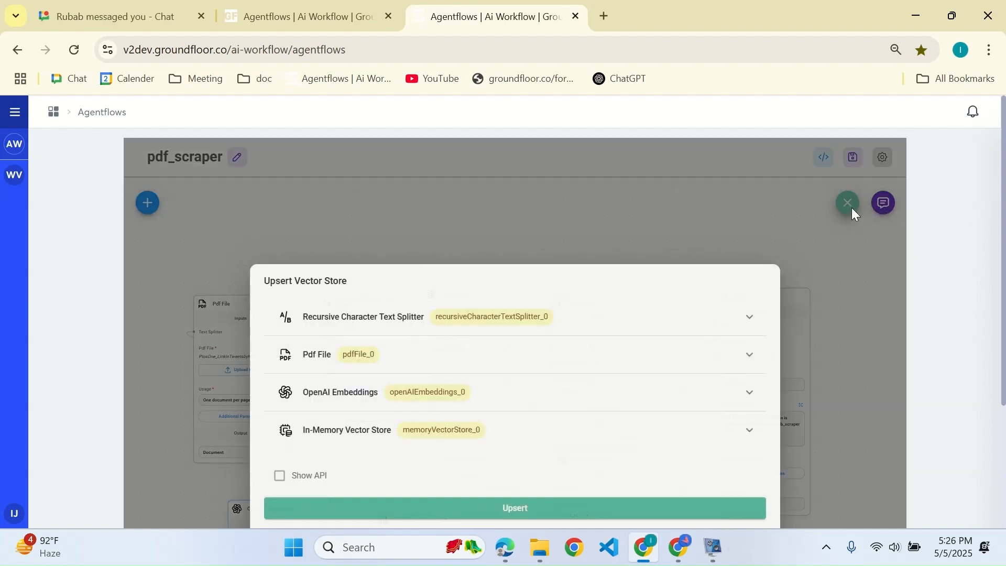
{"action": "scroll", "coordinate": [867, 404], "scroll_direction": "down", "scroll_amount": 1}
{"action": "scroll", "coordinate": [864, 400], "scroll_direction": "down", "scroll_amount": 1}
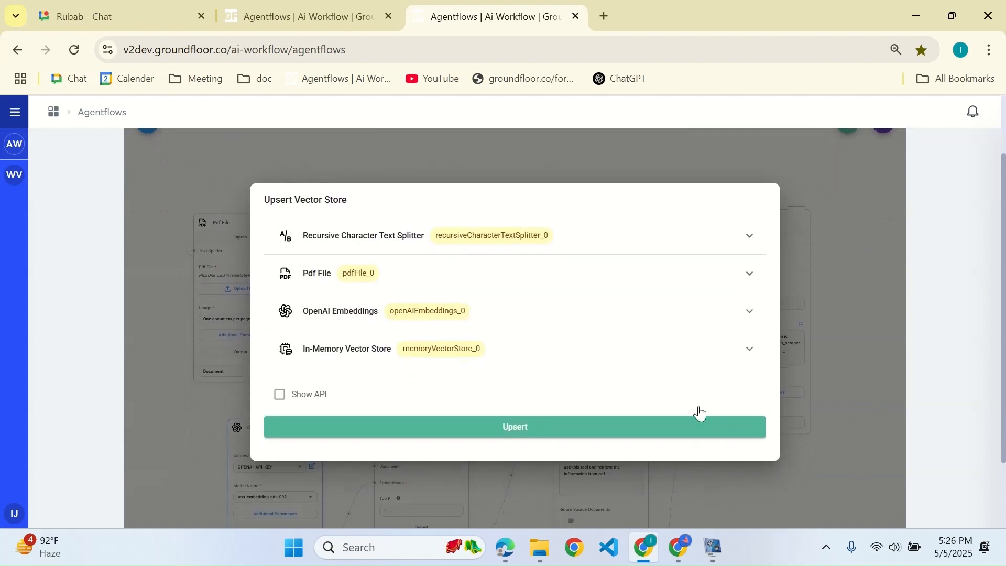
{"action": "left_click", "coordinate": [545, 427]}
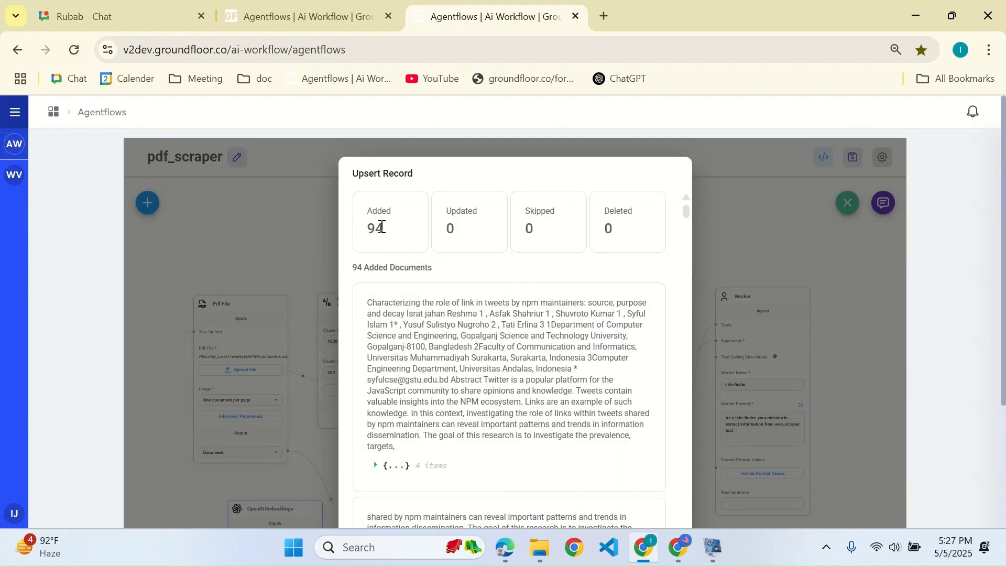
{"action": "left_click", "coordinate": [923, 286]}
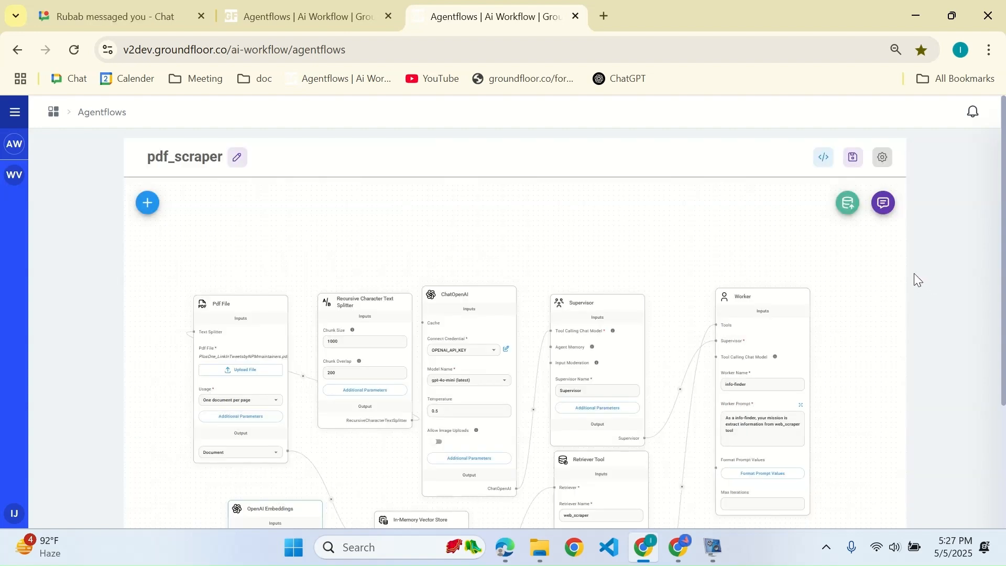
Step: Open the flow's chat and ask "What is npm?"
{"action": "left_click", "coordinate": [885, 212]}
{"action": "scroll", "coordinate": [948, 397], "scroll_direction": "down", "scroll_amount": 3}
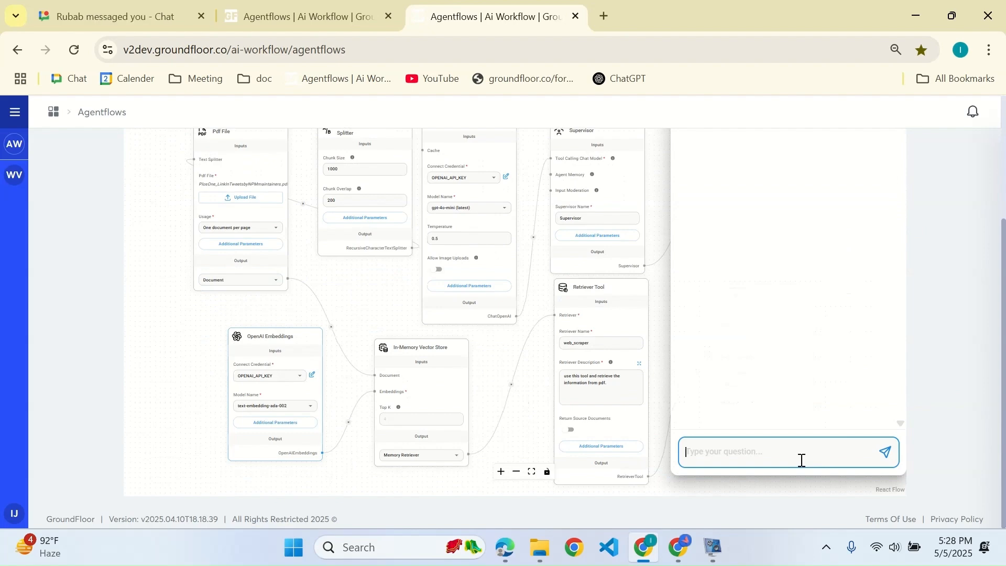
{"action": "type", "text": "What is npm?"}
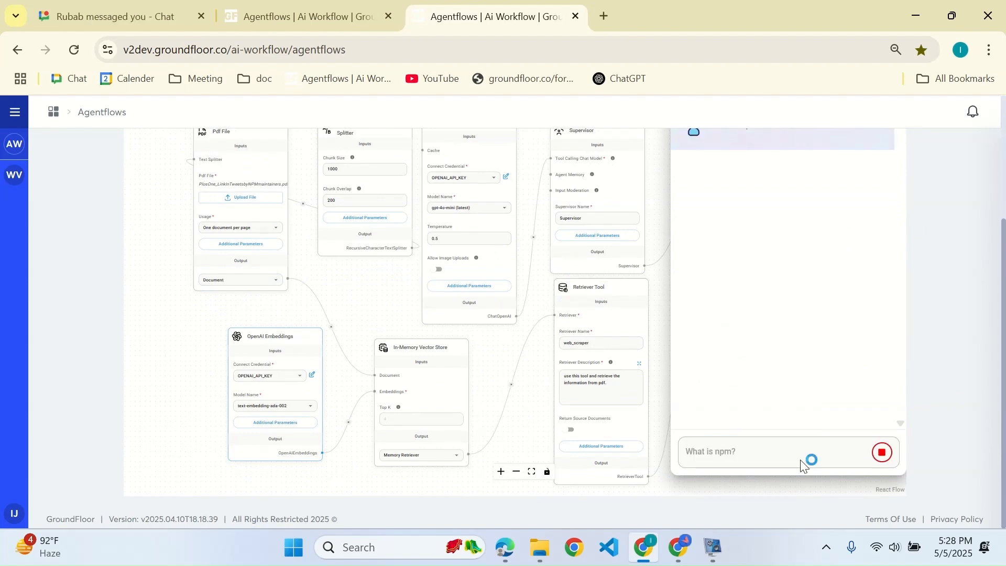
Step: Review the Supervisor and info-finder messages in the chat and the final answer about npm
{"action": "scroll", "coordinate": [967, 277], "scroll_direction": "up", "scroll_amount": 3}
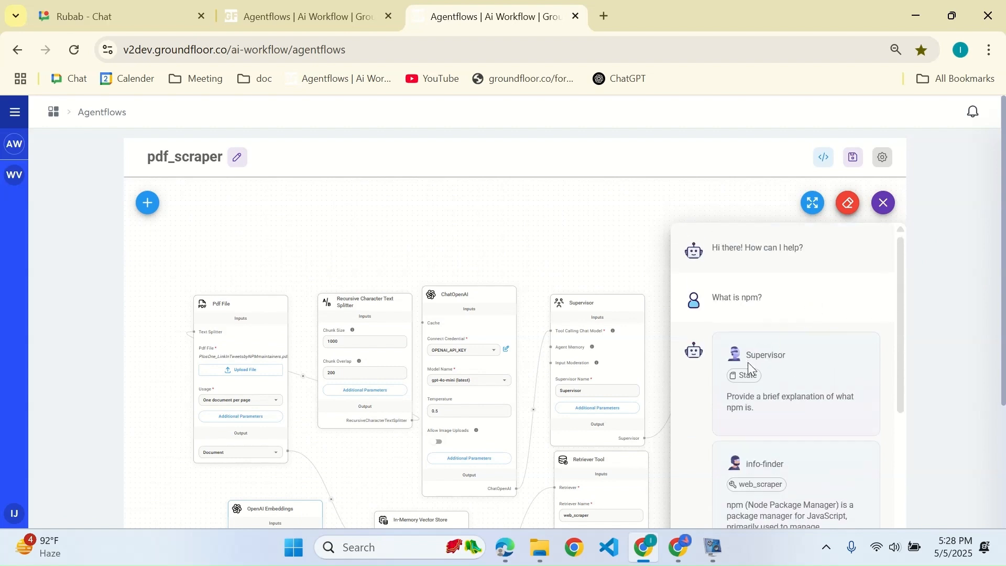
{"action": "scroll", "coordinate": [747, 363], "scroll_direction": "down", "scroll_amount": 2}
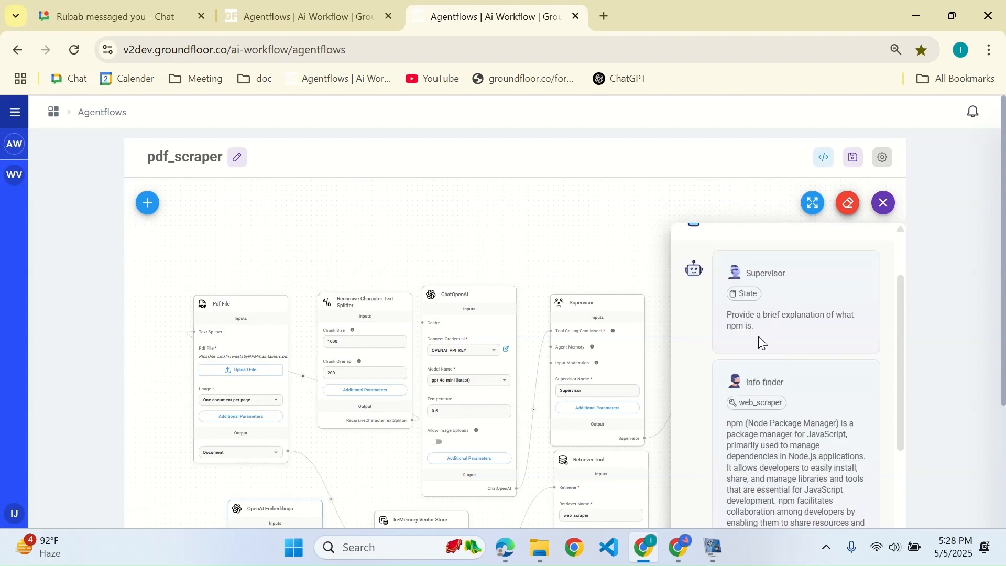
{"action": "scroll", "coordinate": [772, 385], "scroll_direction": "down", "scroll_amount": 5}
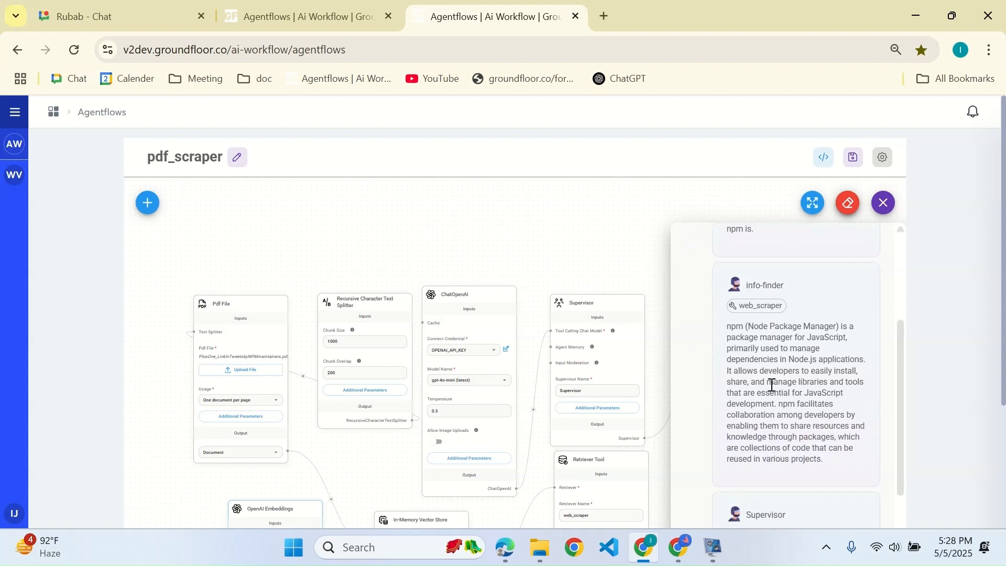
{"action": "scroll", "coordinate": [772, 385], "scroll_direction": "up", "scroll_amount": 3}
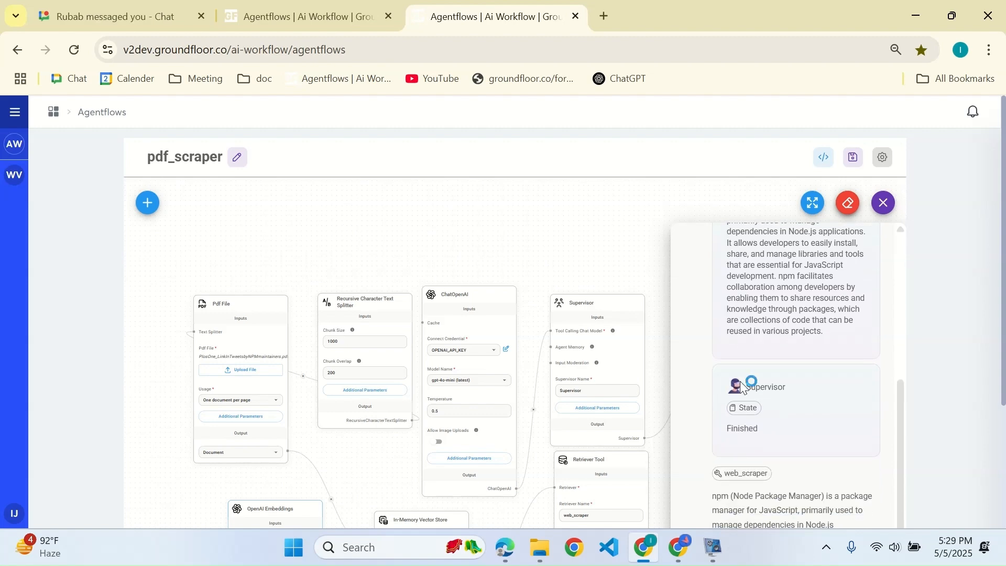
{"action": "scroll", "coordinate": [763, 406], "scroll_direction": "down", "scroll_amount": 4}
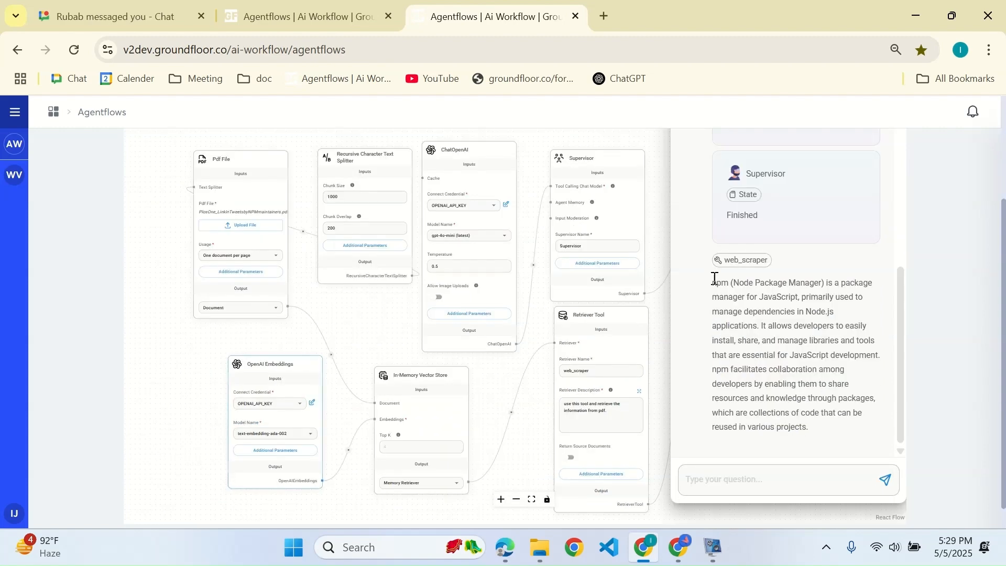
{"action": "left_click_drag", "start_coordinate": [713, 282], "coordinate": [825, 428]}
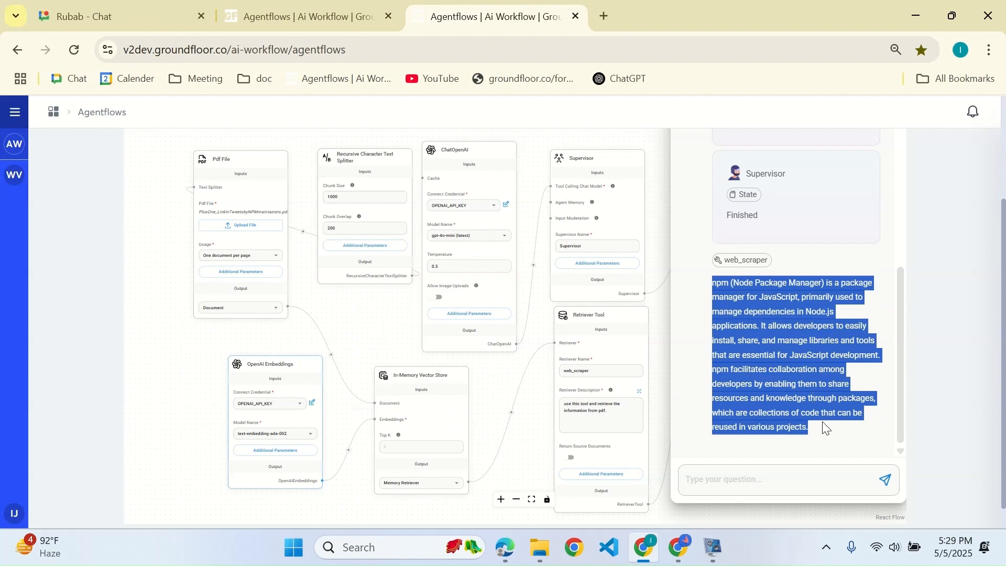
{"action": "left_click", "coordinate": [942, 375]}
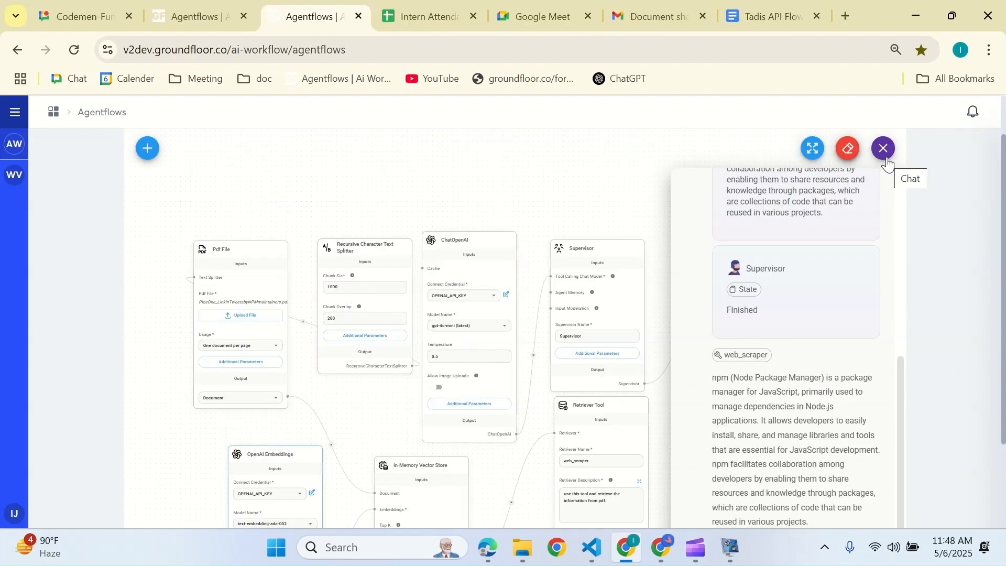
Step: Close the chat and open the pdf_scraper flow's website embed and API options to examine the popup HTML embed script
{"action": "left_click", "coordinate": [885, 157]}
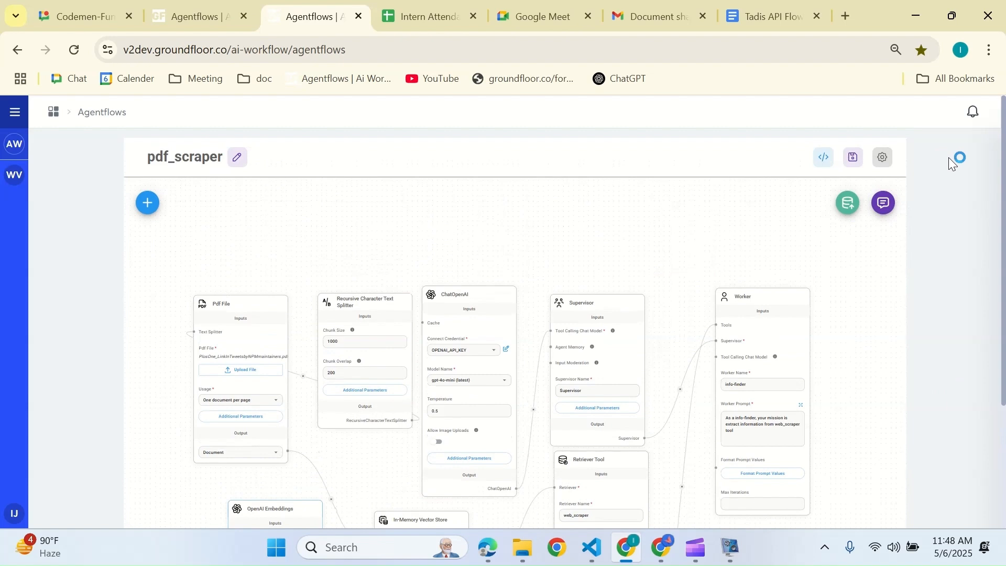
{"action": "left_click", "coordinate": [820, 157]}
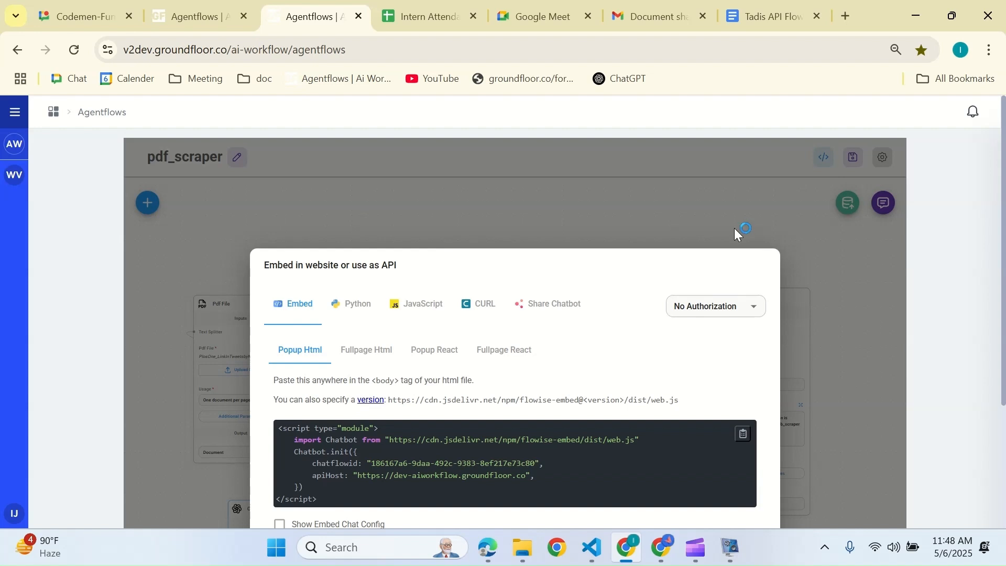
{"action": "scroll", "coordinate": [735, 231], "scroll_direction": "down", "scroll_amount": 1}
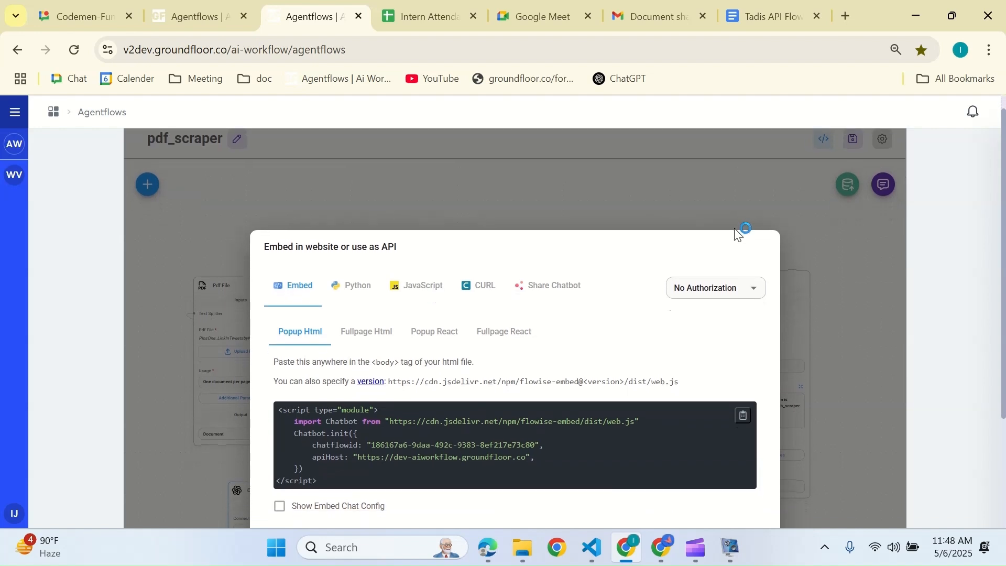
{"action": "scroll", "coordinate": [735, 230], "scroll_direction": "down", "scroll_amount": 1}
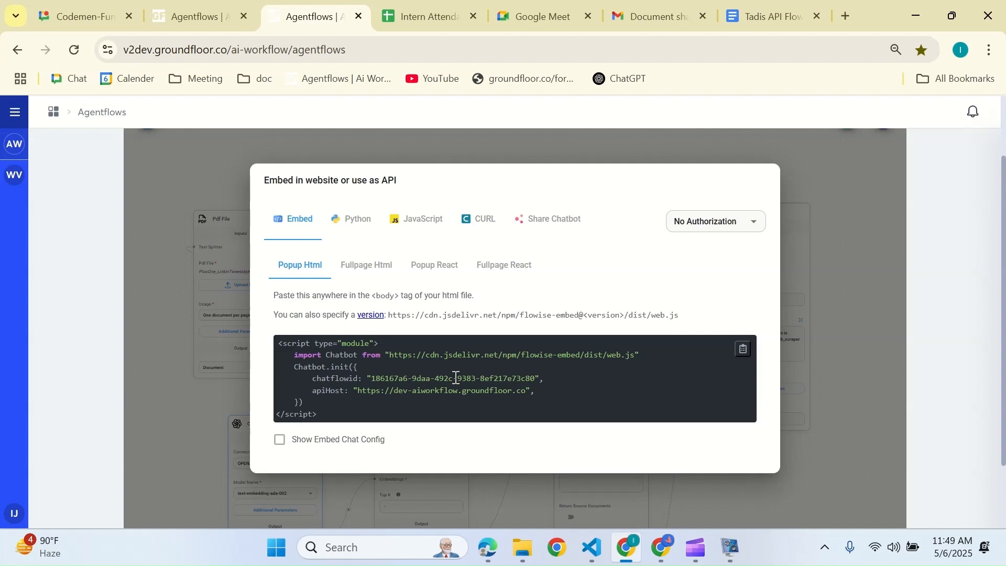
Step: Display the JavaScript API code and select the flow ID at the end of the prediction URL
{"action": "left_click", "coordinate": [412, 220]}
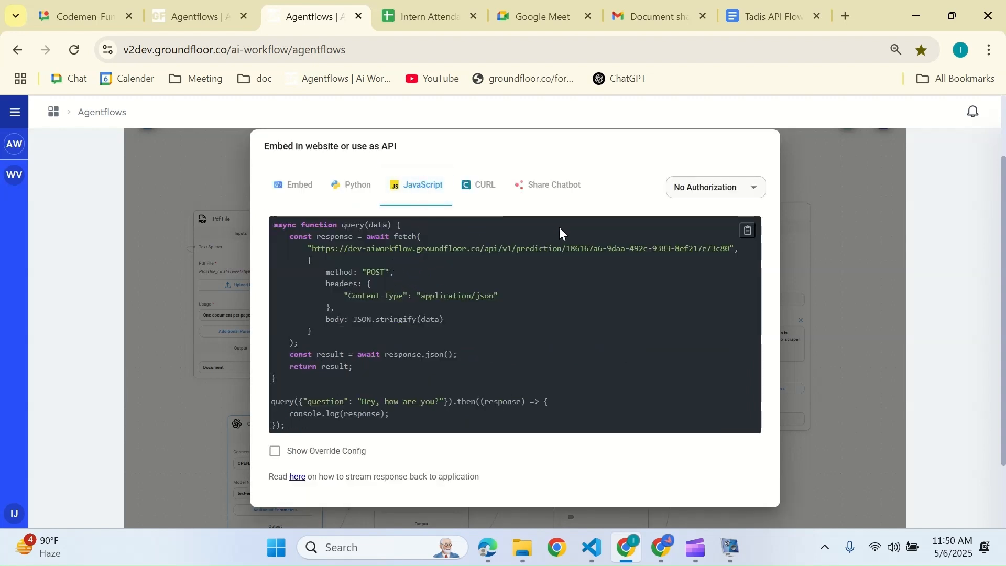
{"action": "left_click_drag", "start_coordinate": [729, 249], "coordinate": [567, 249]}
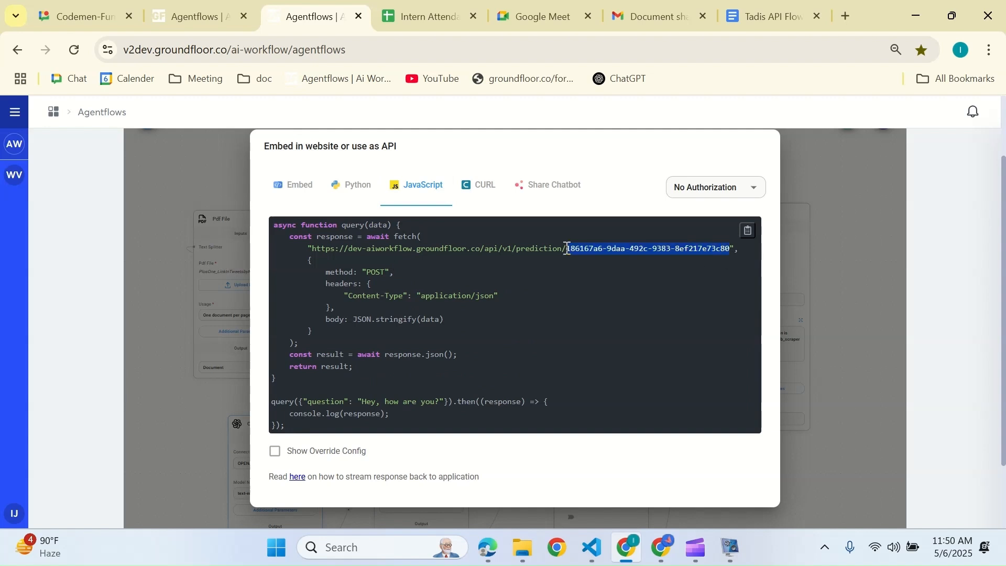